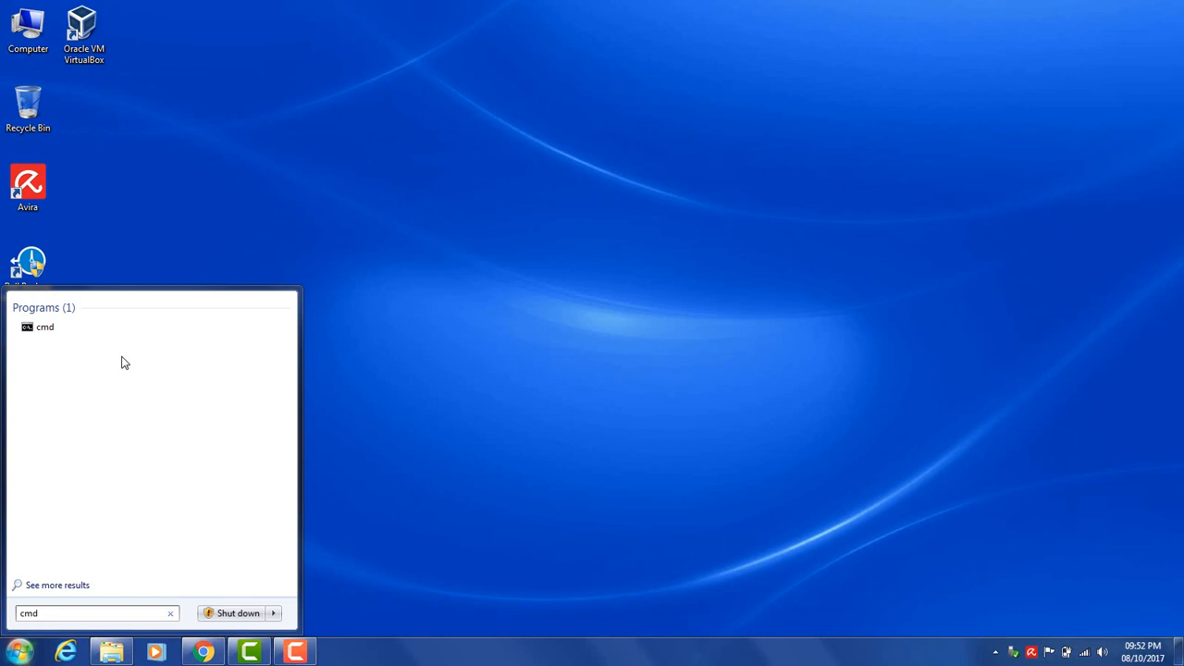
Step: Run Command Prompt as administrator, snap its window to one half of the desktop, and start diskpart
key(ctrl+shift+Return)
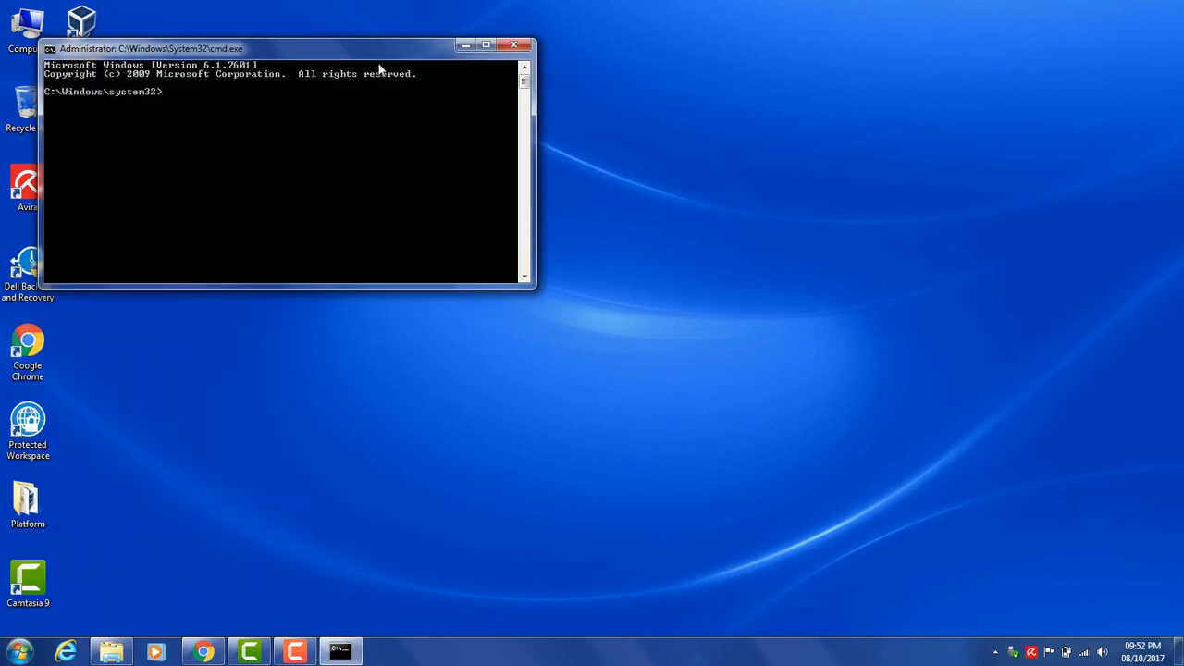
key(super+Left)
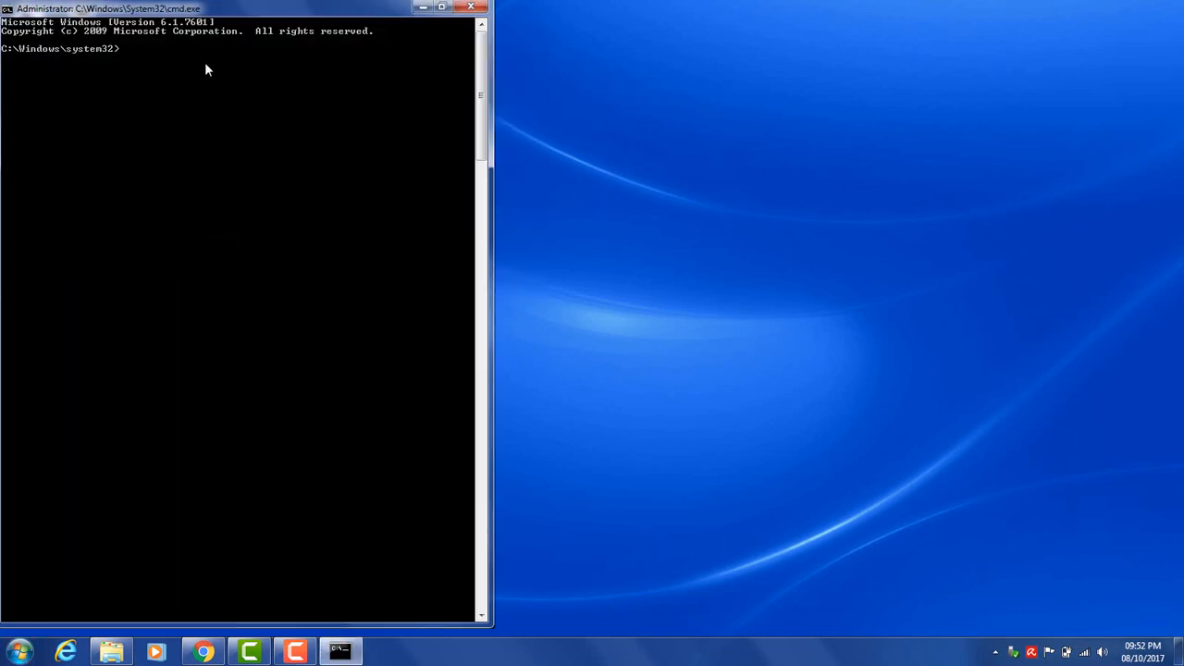
text(diskpart)
key(Return)
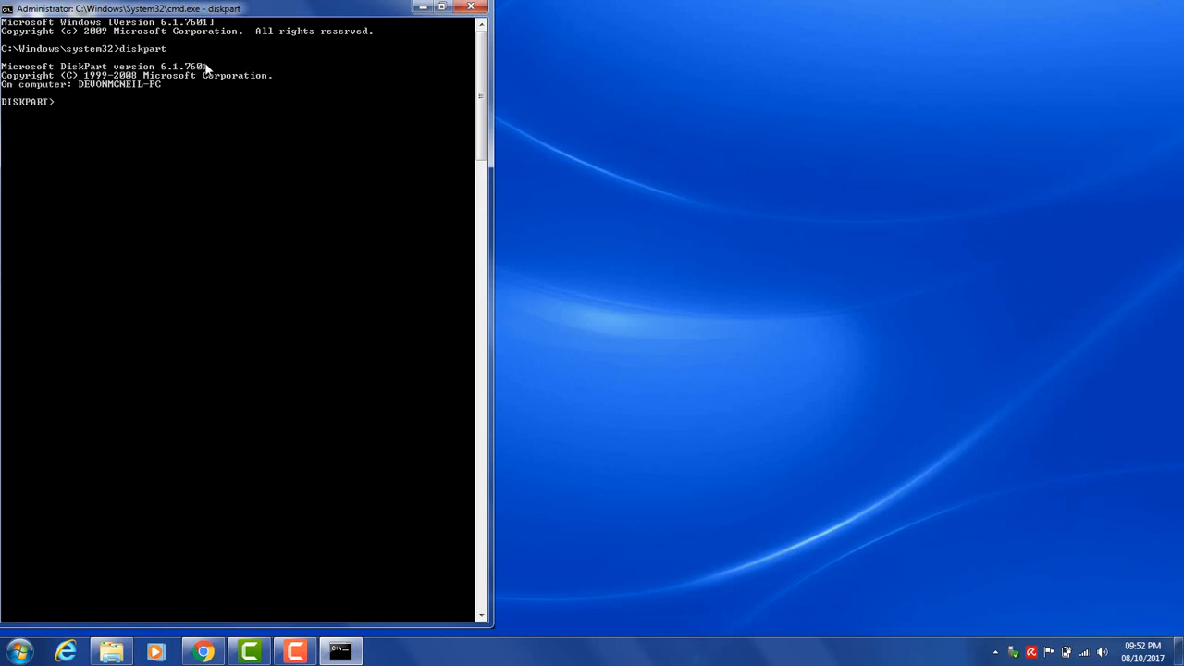
Step: List the disks in DiskPart, select disk 1, and list the disks again to check the selection
text(list disk)
key(Return)
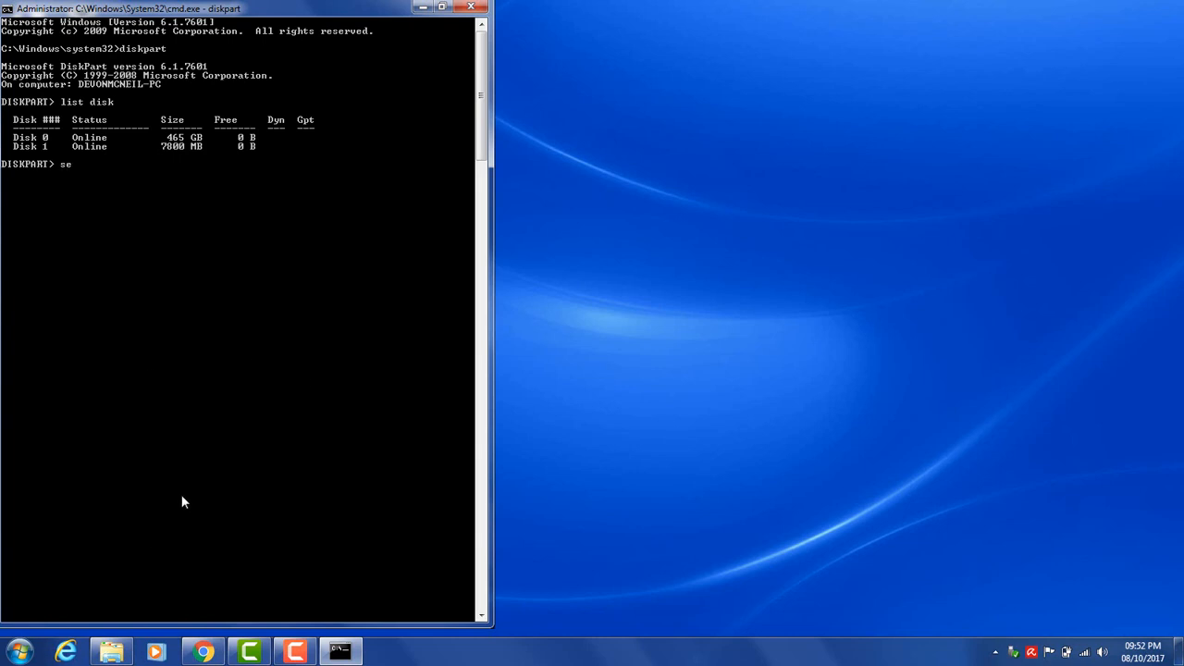
text(lect disk 1)
key(Return)
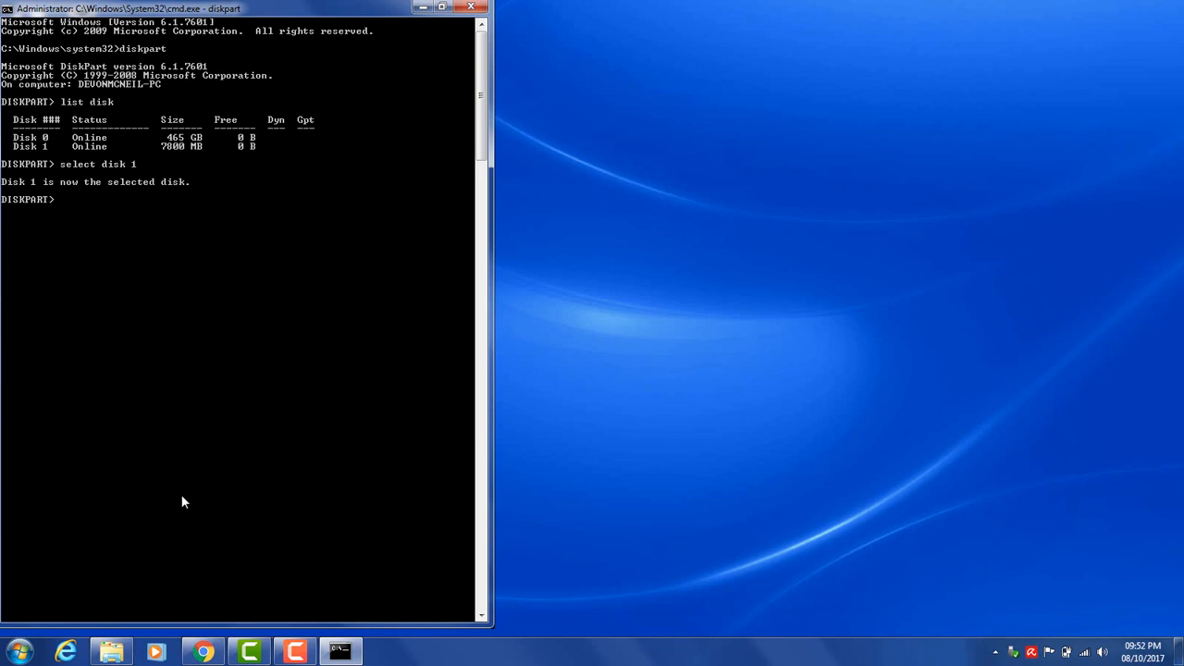
text(list disk)
key(Return)
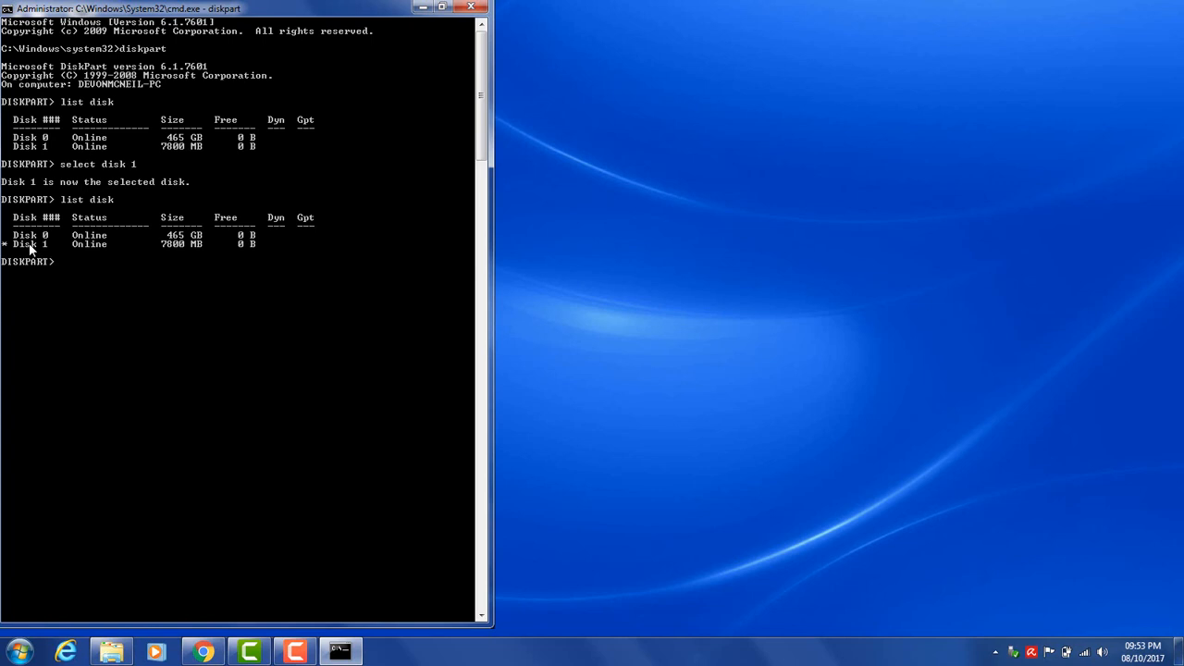
Step: Clean the selected disk 1 and create a primary partition on it
text(clean)
key(Return)
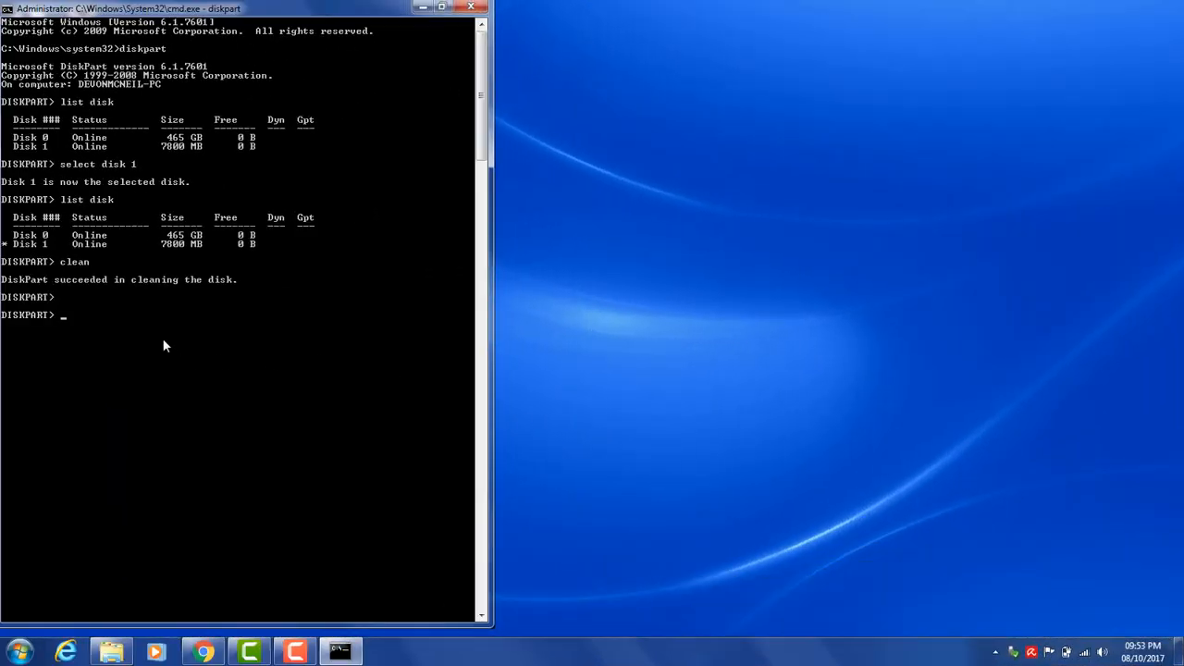
text(reate partition primary)
key(Return)
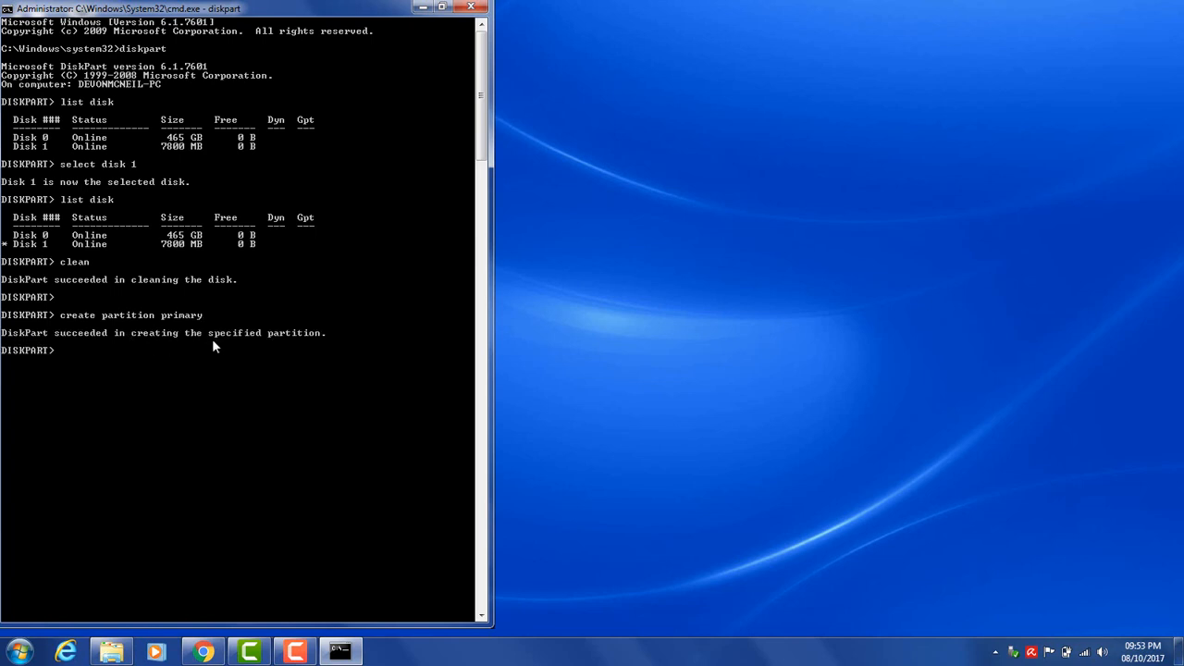
Step: Select partition 1 and quick-format it with the NTFS file system
text(select partition 1)
key(Return)
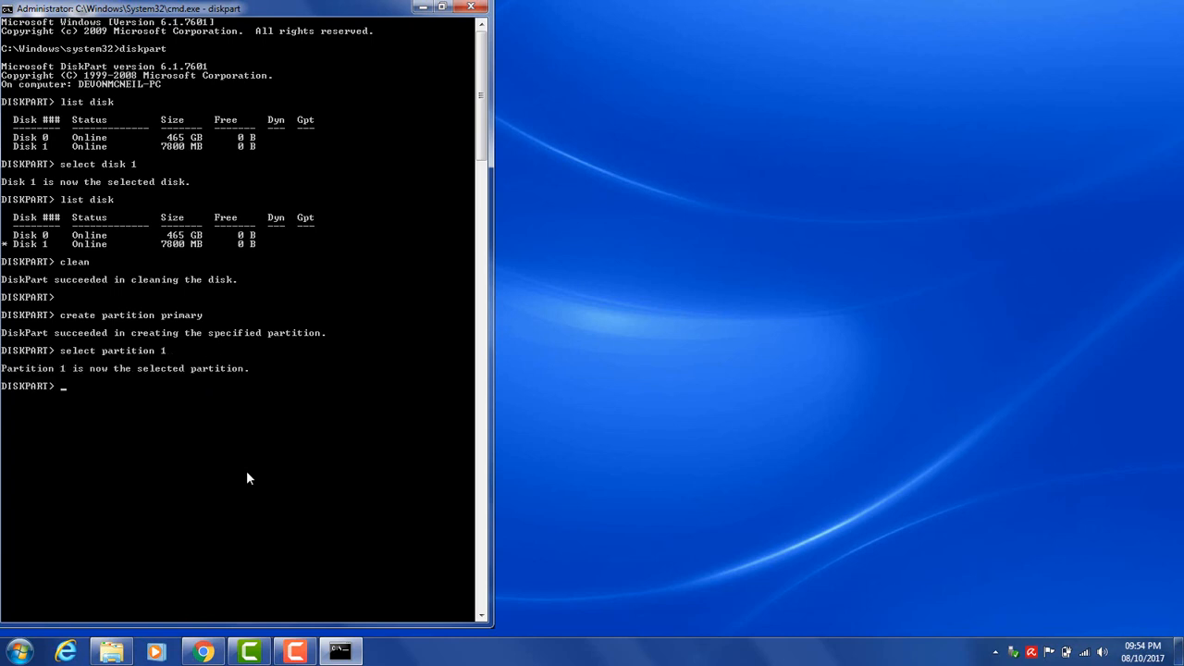
text(format fs=ntfs quick)
key(Return)
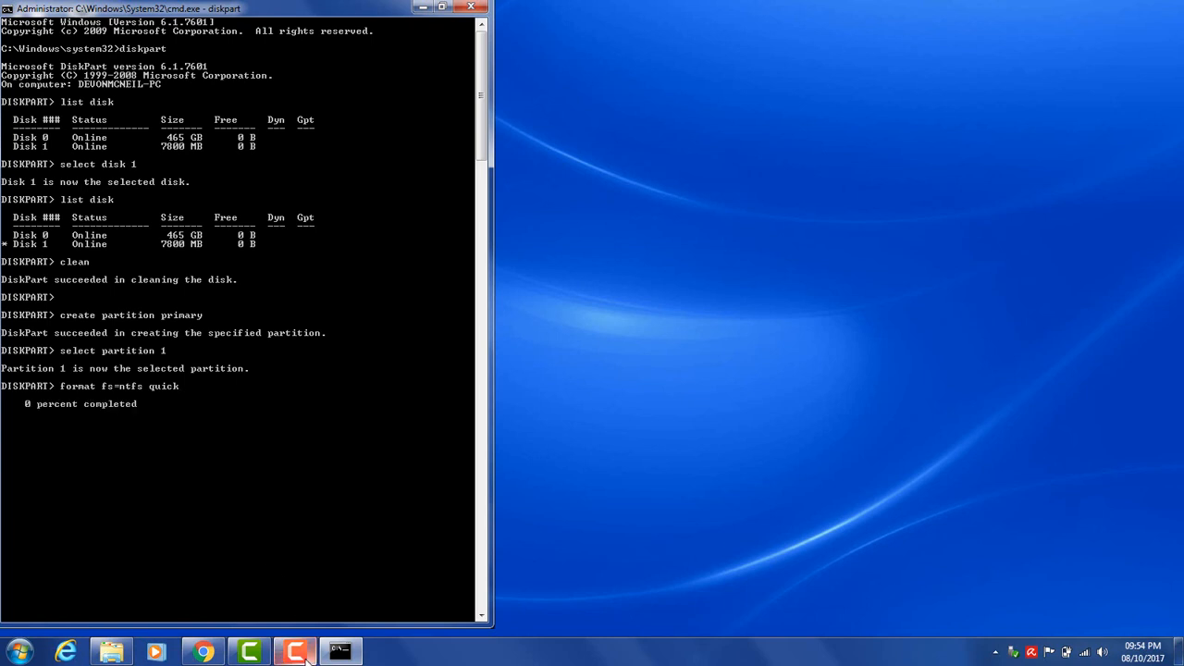
mouse_move(303, 658)
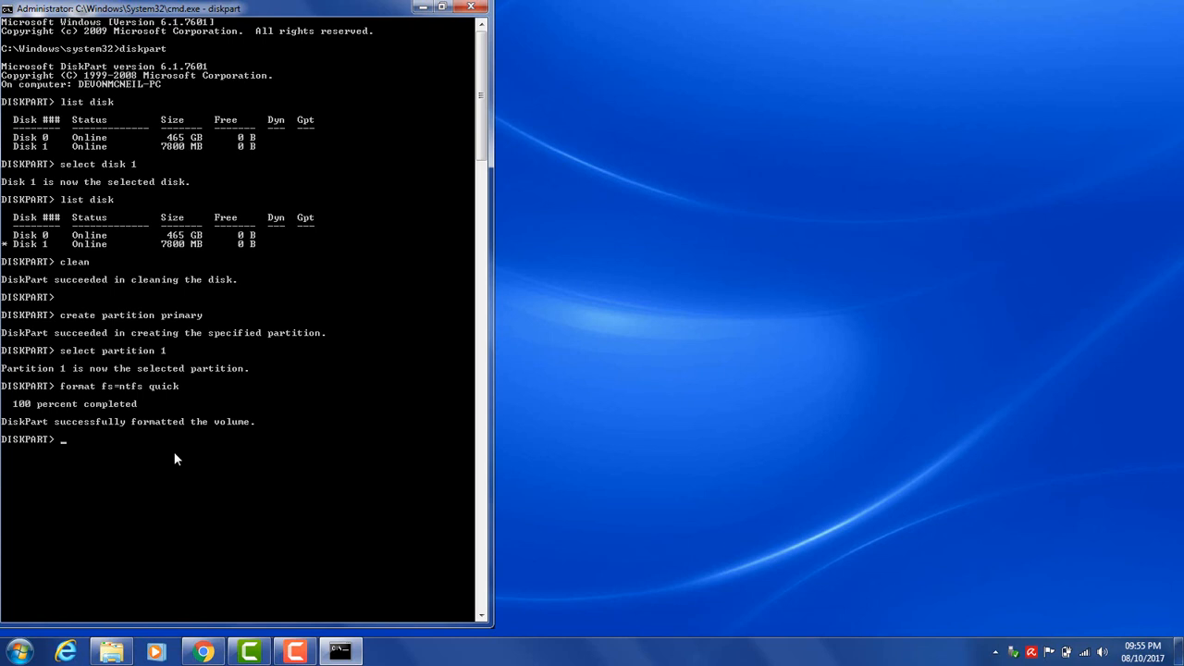
Step: Mark the formatted partition as active and assign it a drive letter, dismissing the AutoPlay window for the removable disk
text(active)
key(Return)
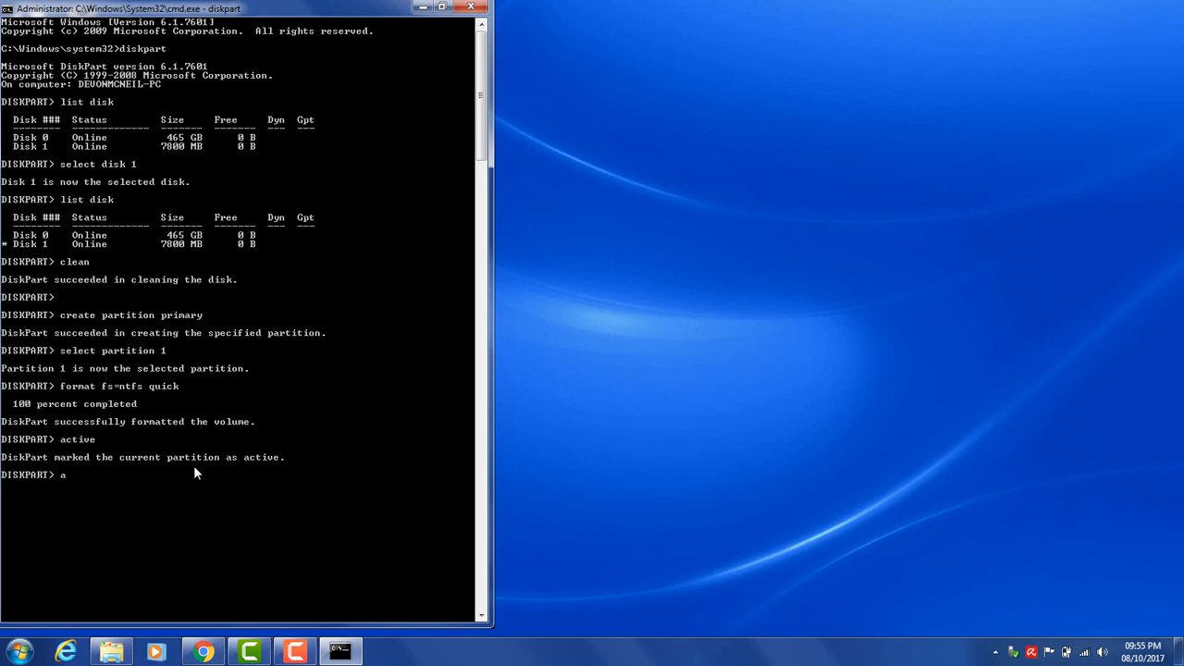
text(ssign)
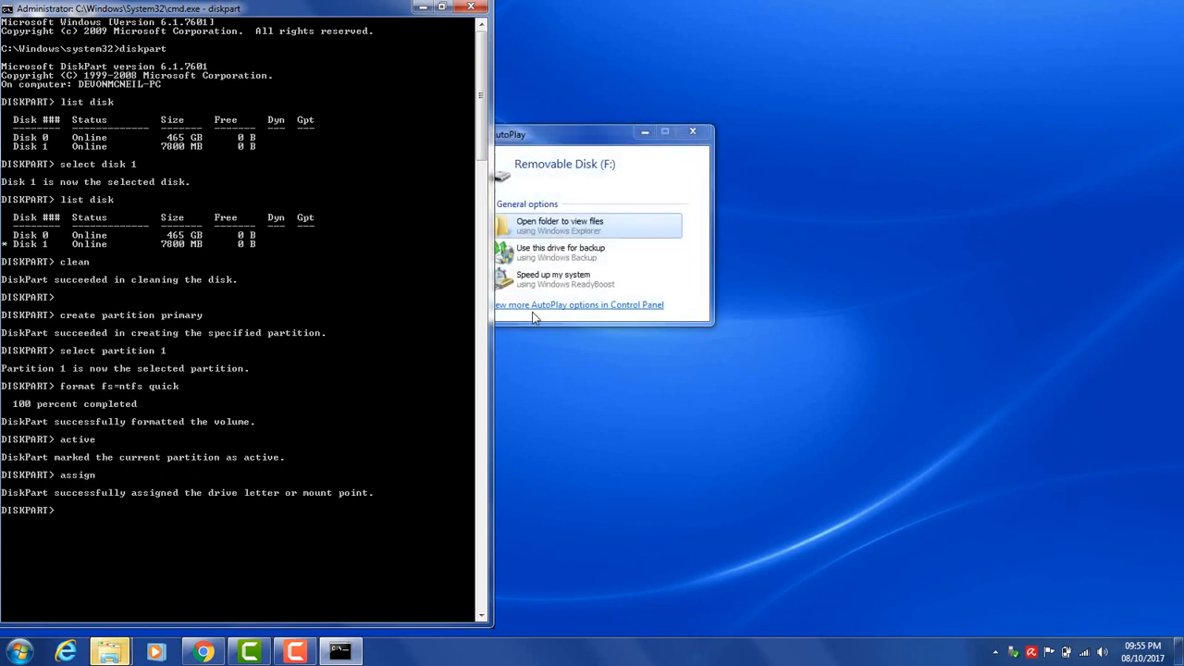
drag(610, 138, 496, 211)
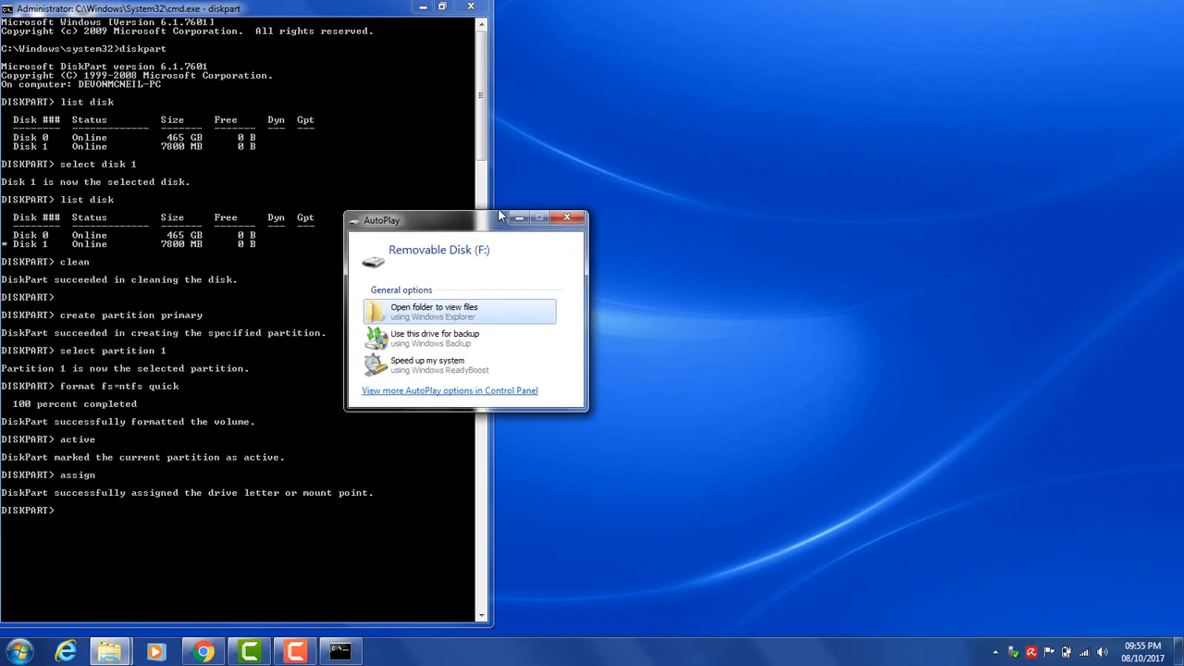
drag(495, 232, 503, 163)
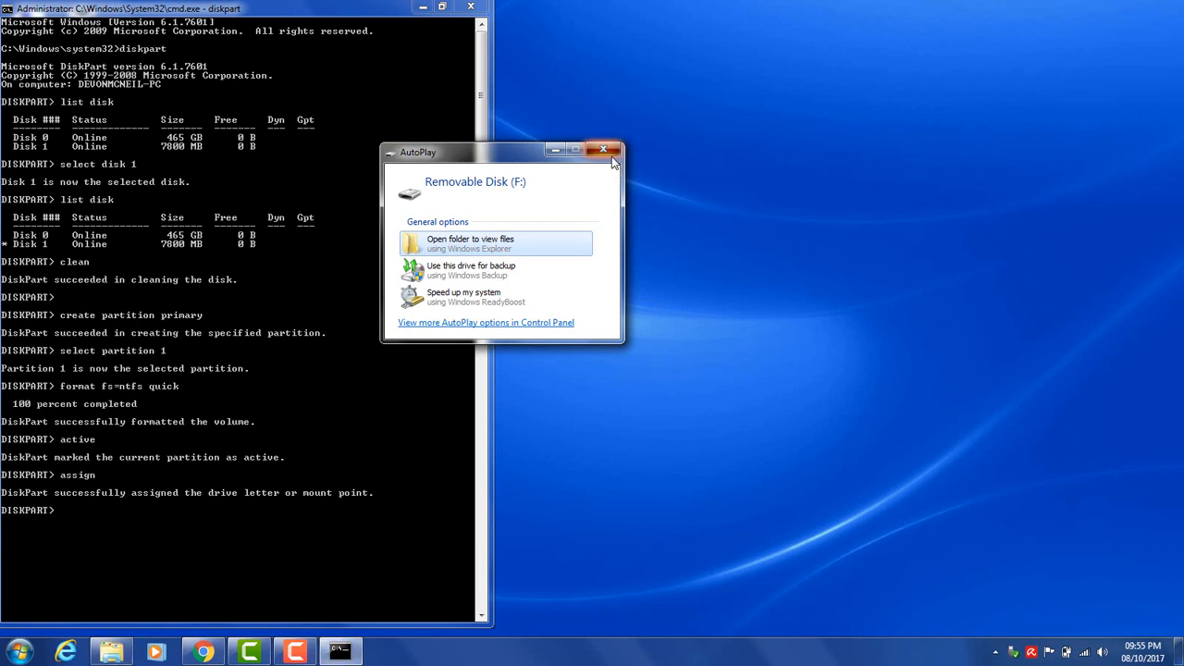
click(610, 154)
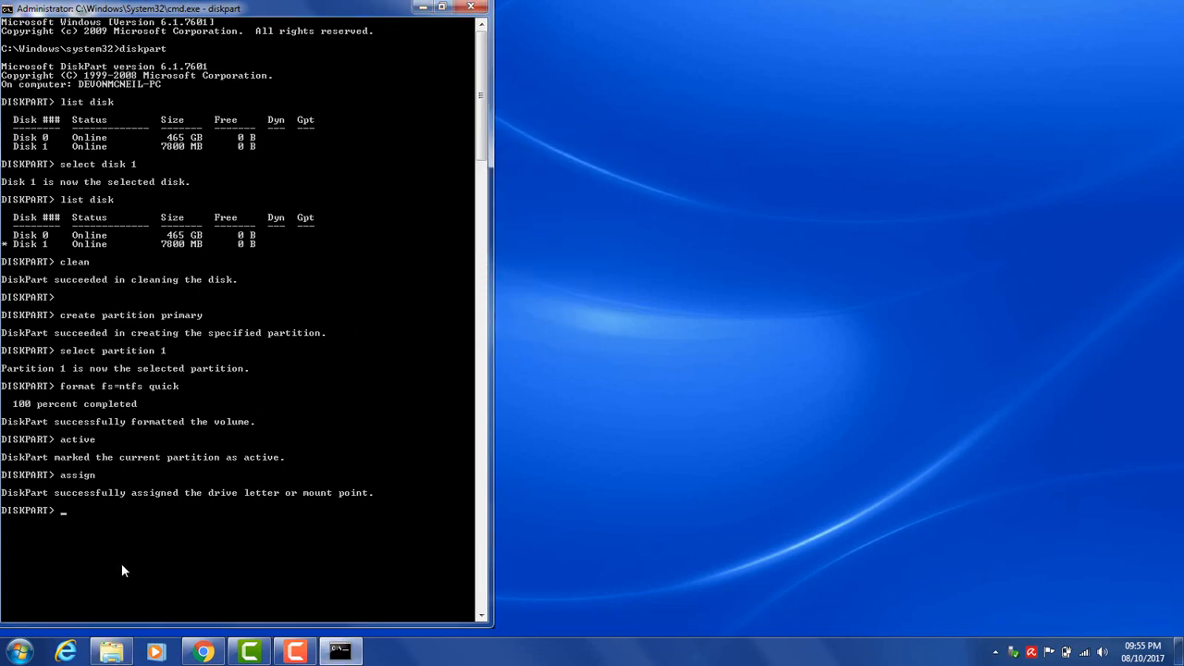
Step: Exit DiskPart and close the Command Prompt session
text(exit)
key(Return)
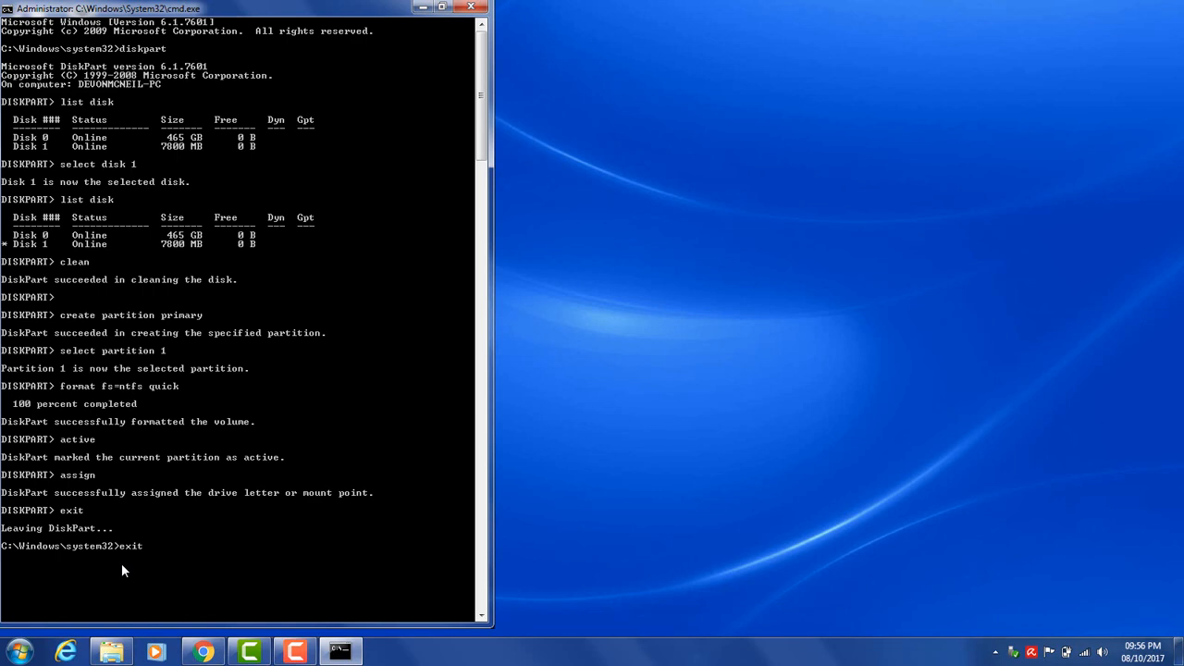
key(Return)
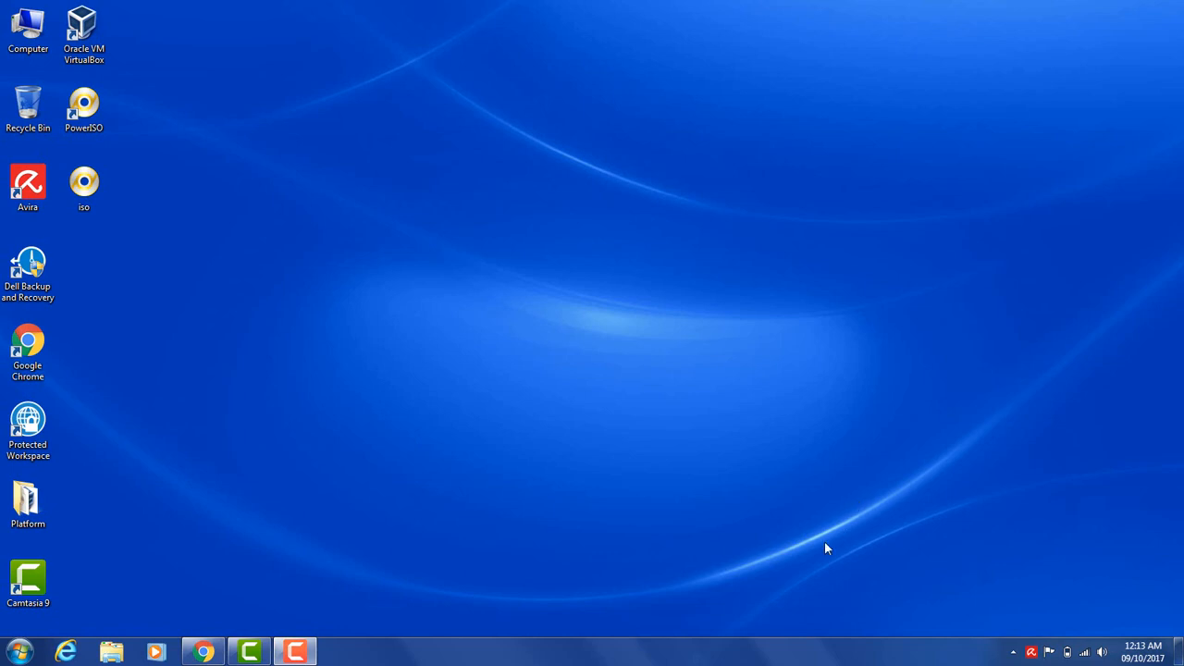
Step: Open PowerISO as an unregistered copy in a maximized window and start a new Data CD/DVD image
double_click(109, 87)
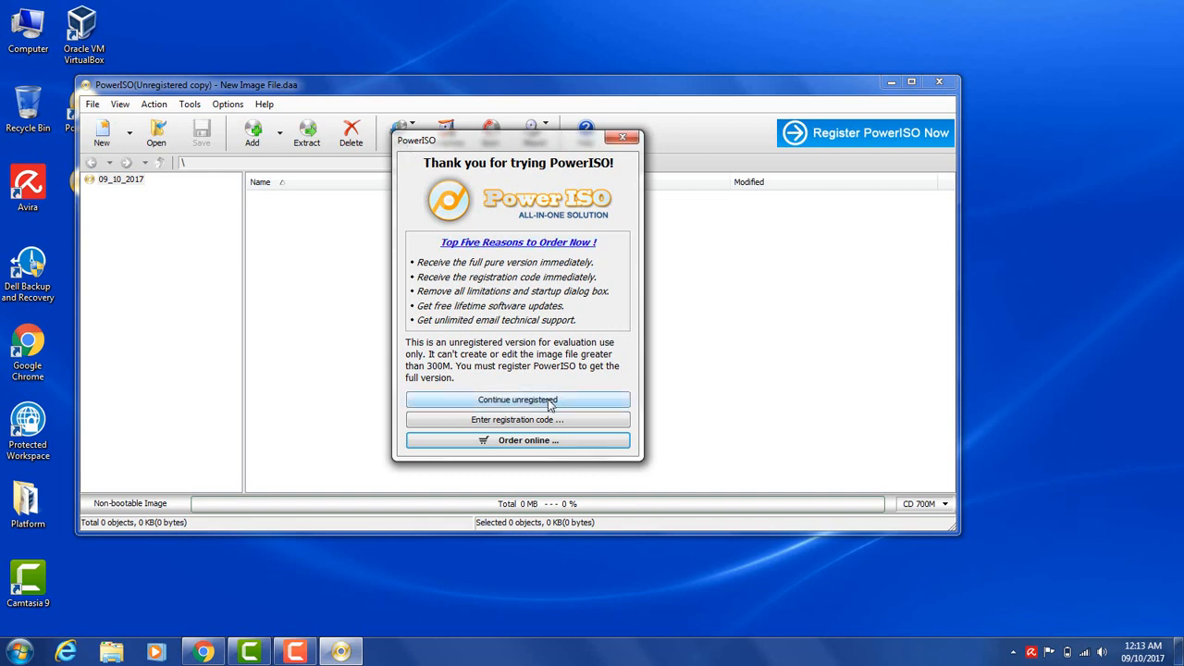
click(549, 400)
click(911, 82)
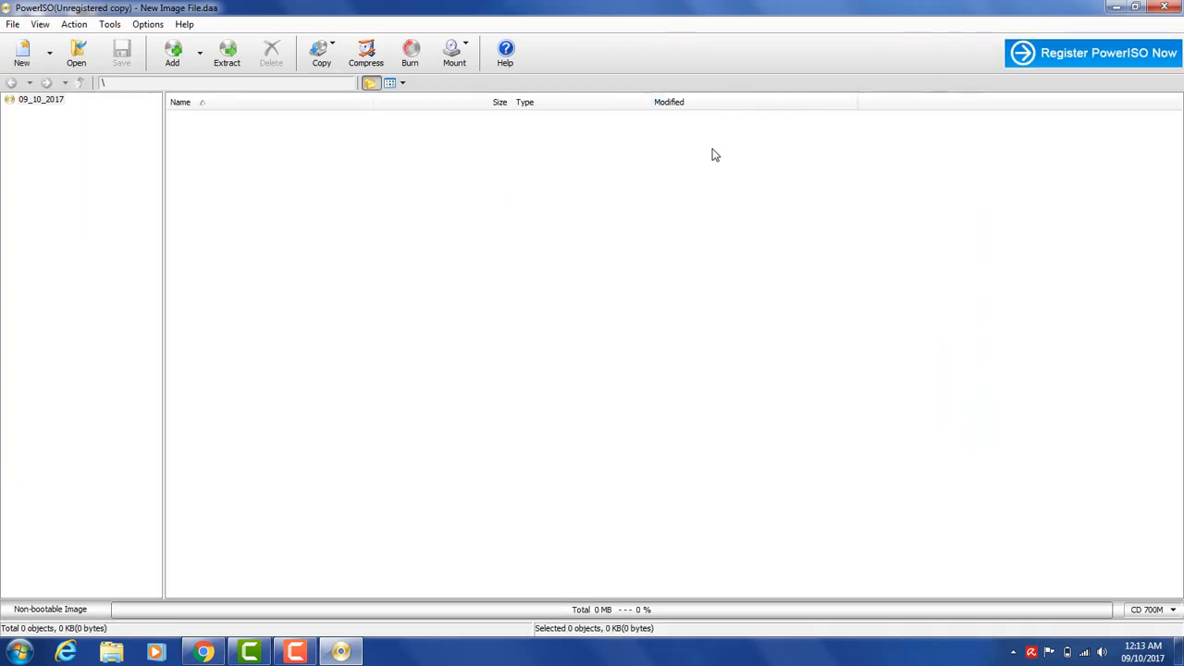
click(50, 56)
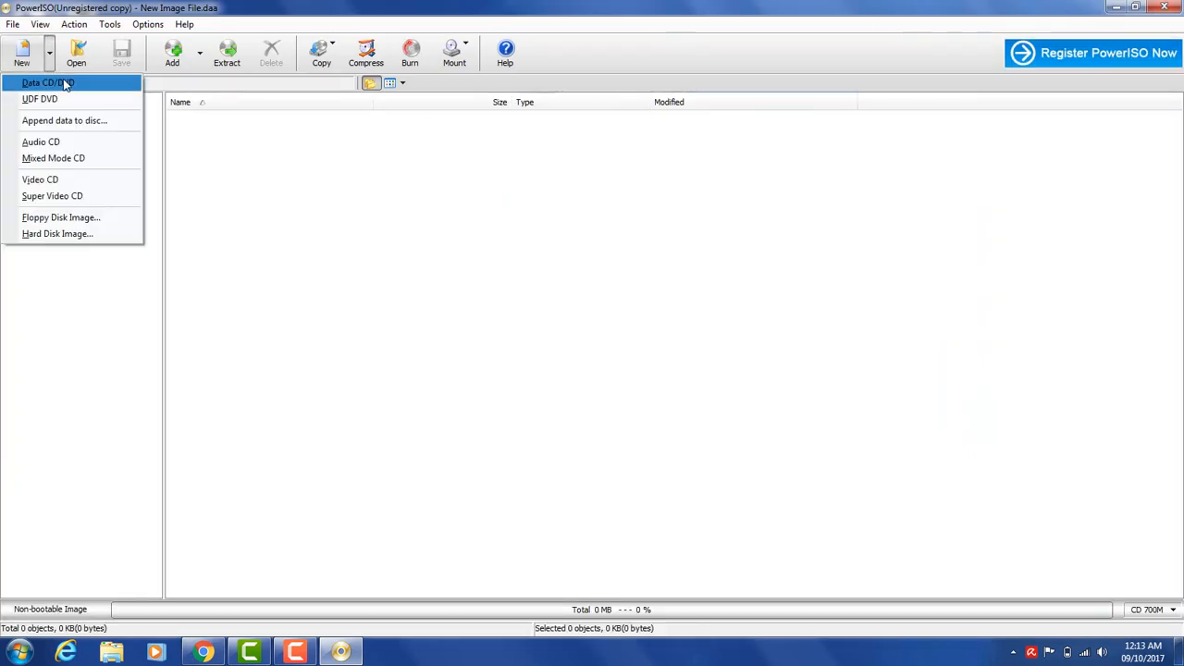
click(64, 85)
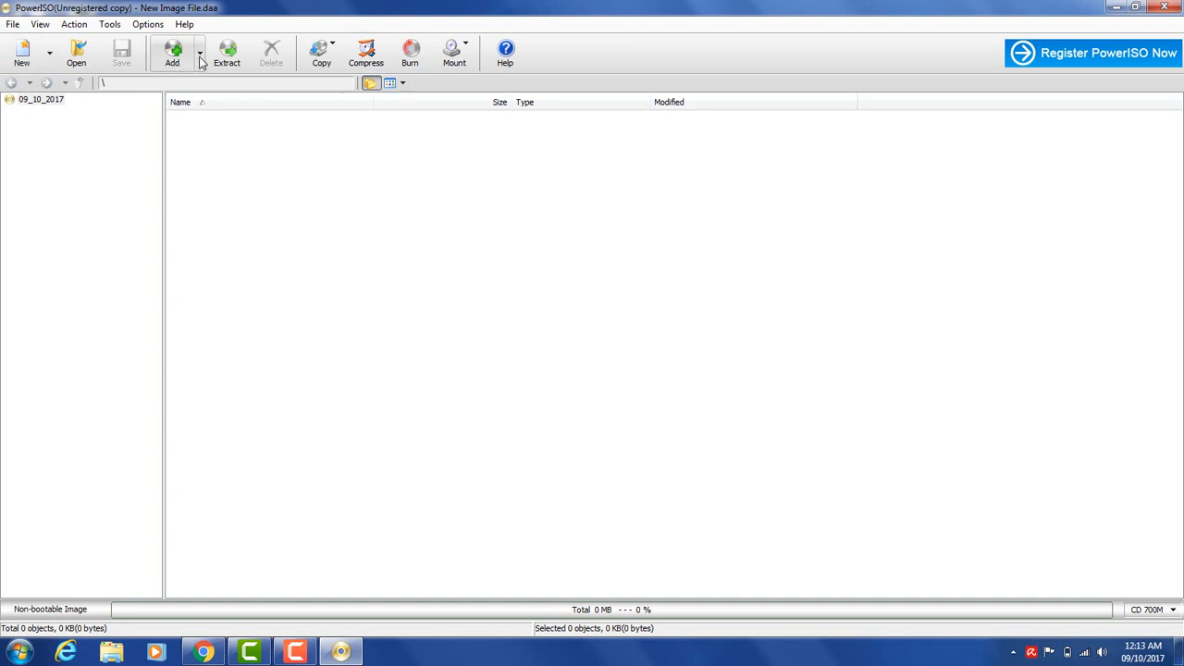
click(1179, 652)
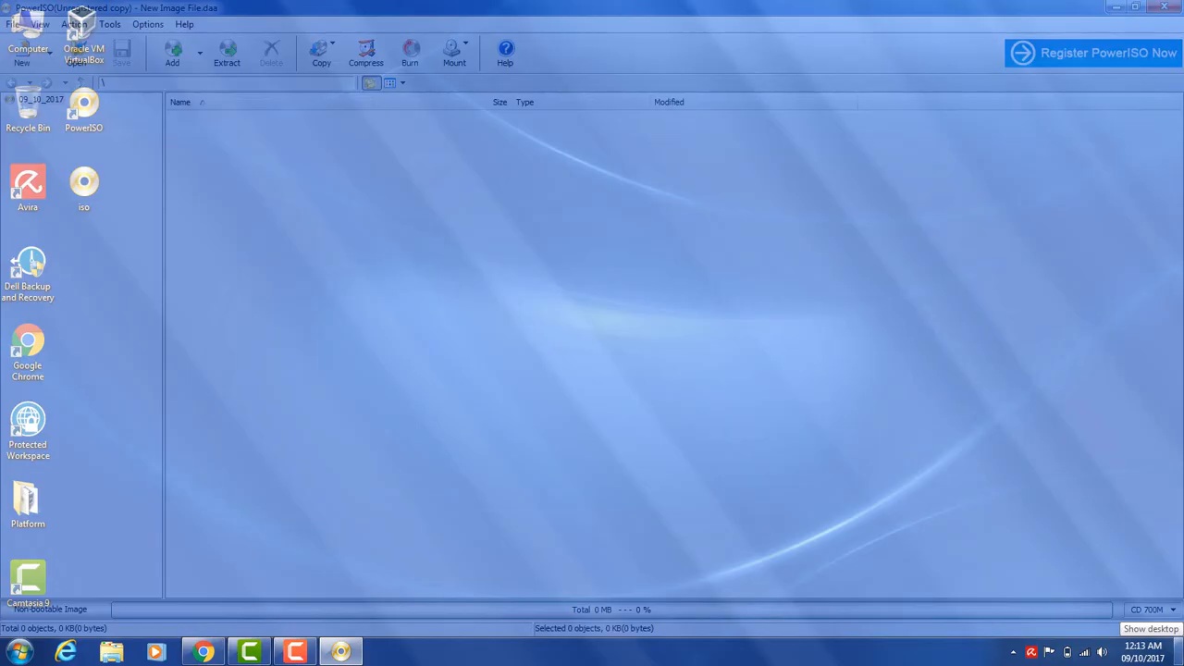
click(1179, 652)
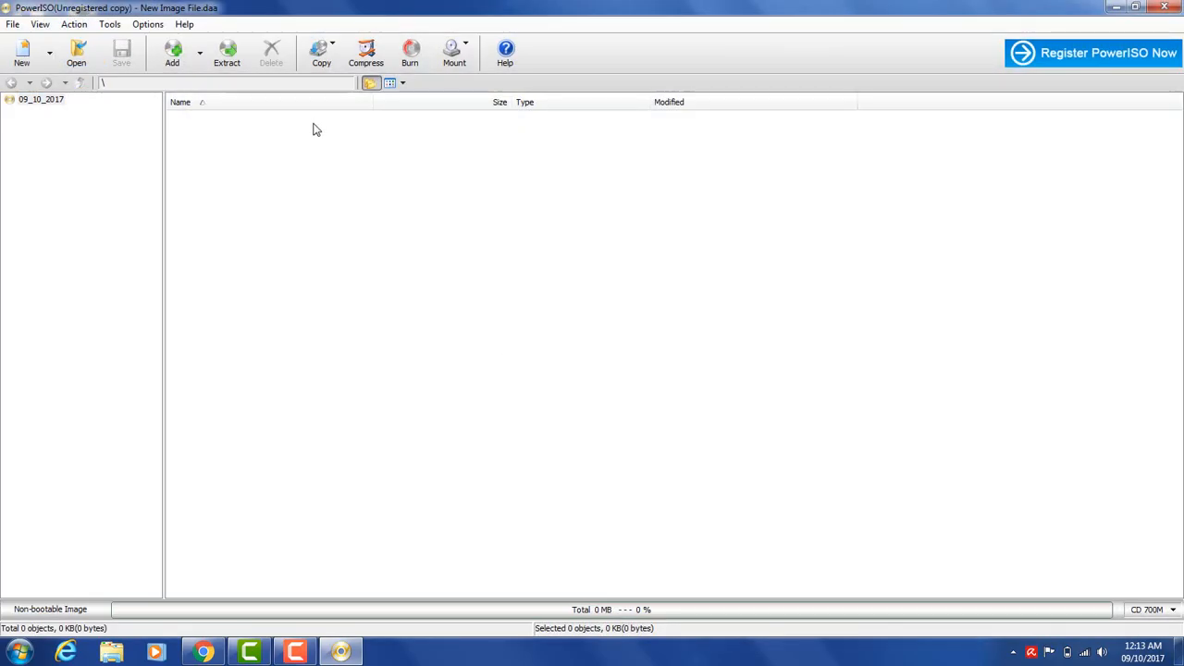
click(199, 51)
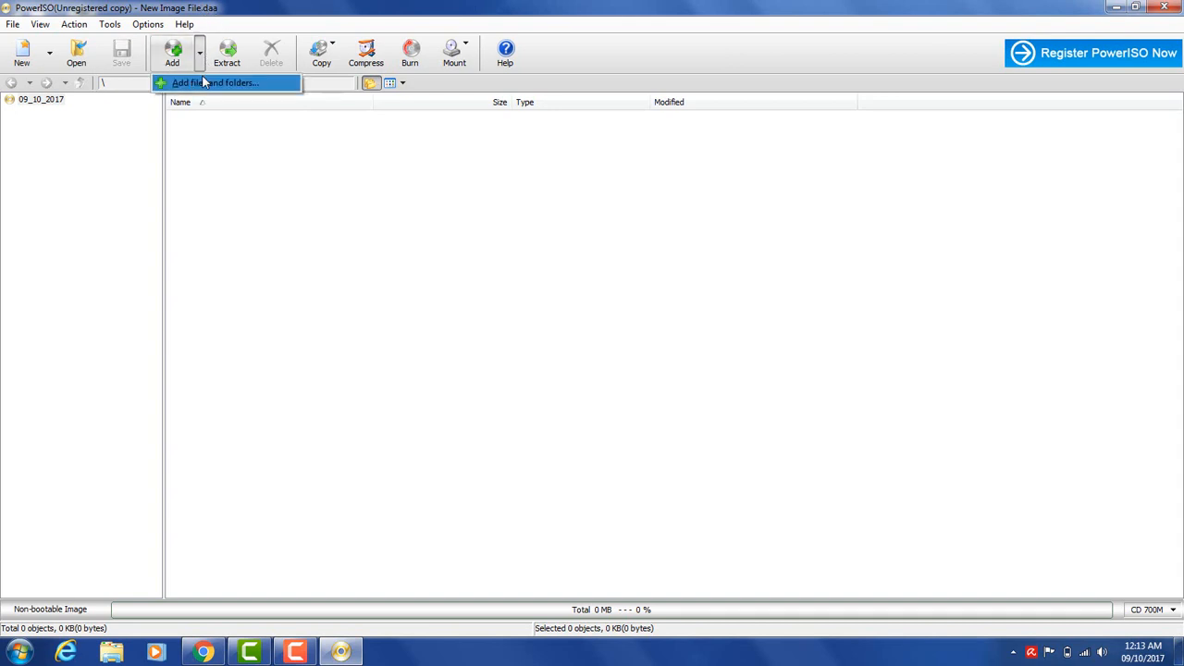
click(213, 83)
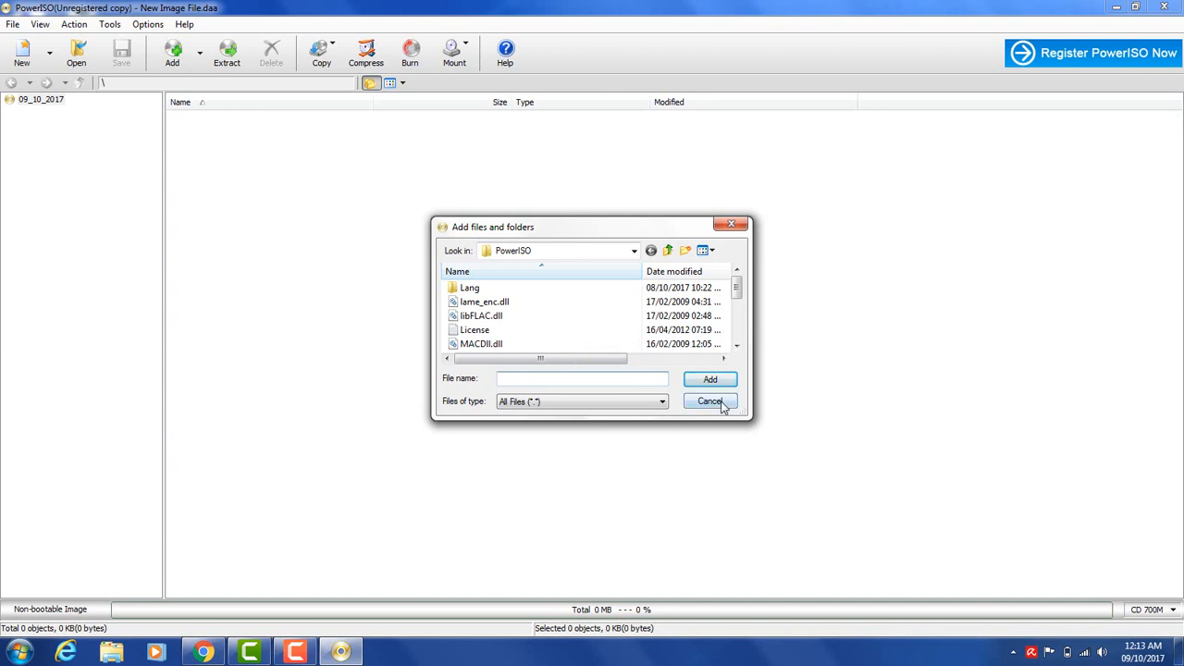
click(544, 250)
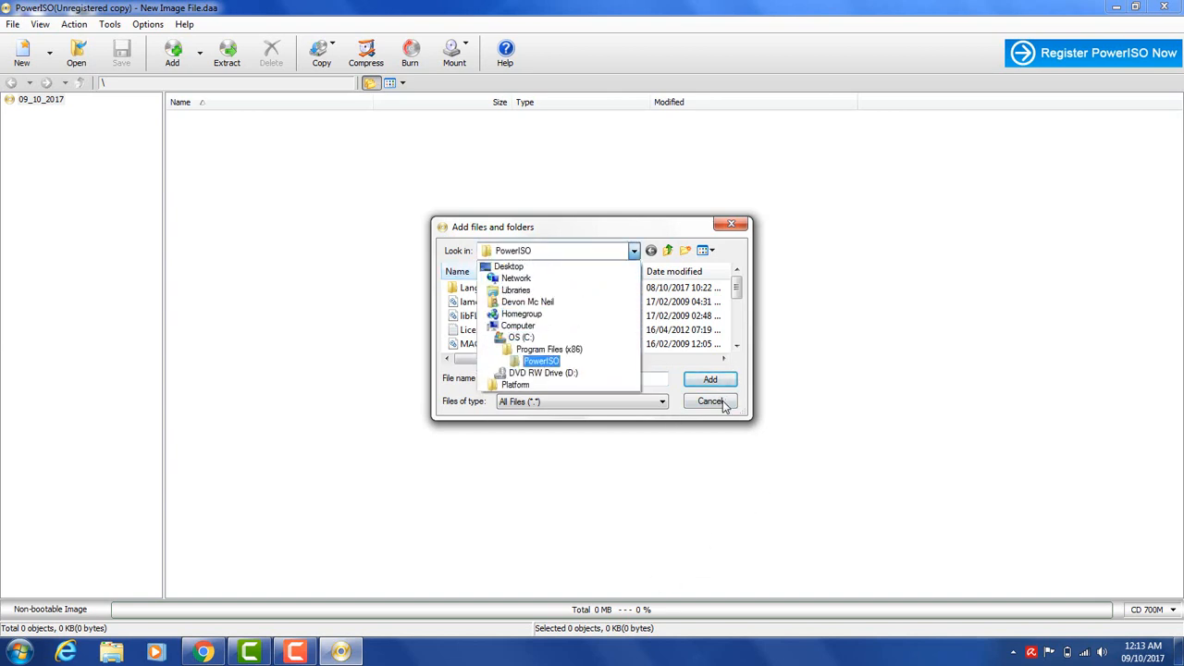
click(725, 403)
click(722, 401)
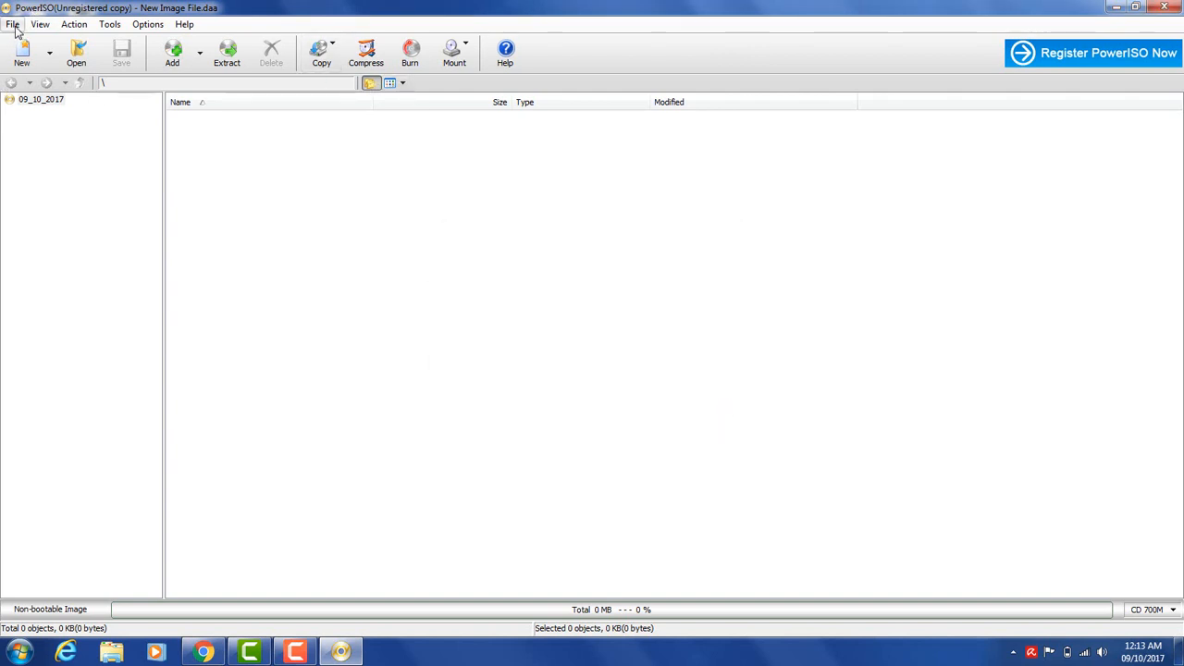
Step: Create a new folder named Default in the root of the image
click(74, 24)
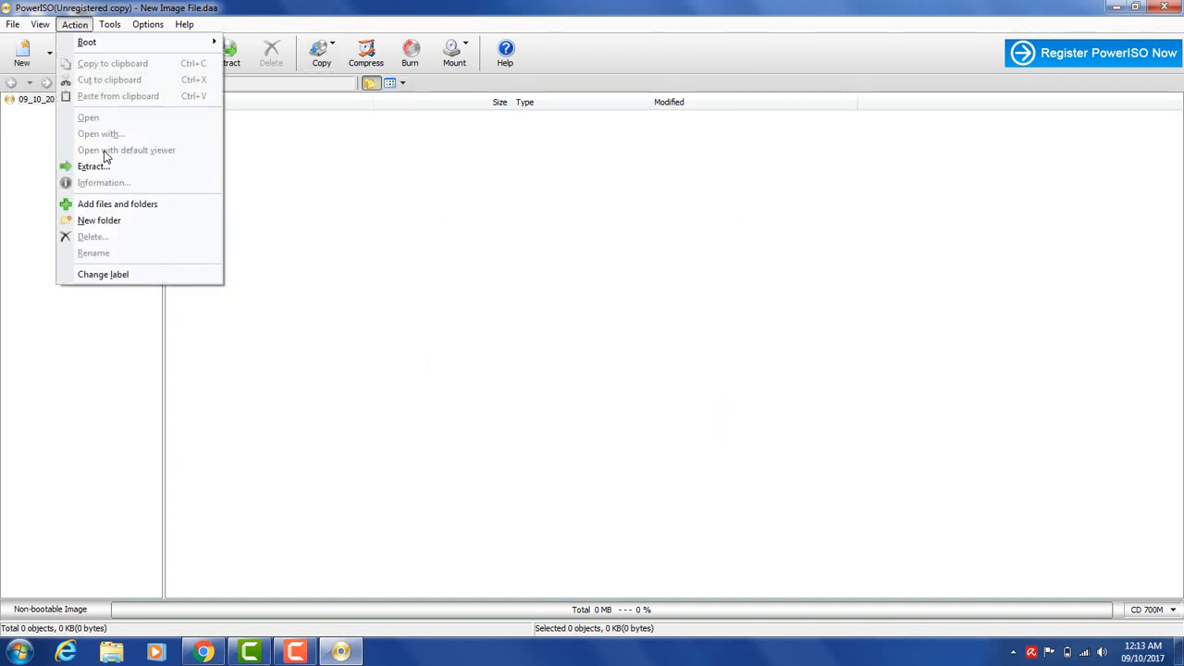
click(92, 220)
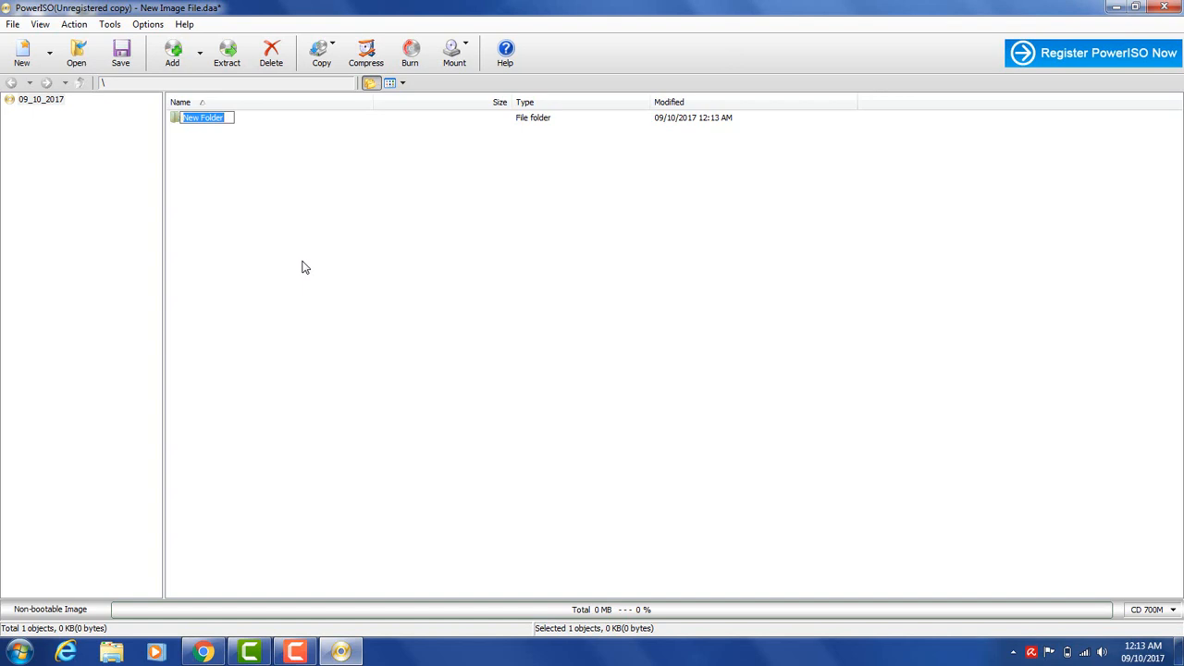
text(Default)
key(Return)
Step: Save the image to the desktop as My ISO in the Standard ISO Images format
click(121, 54)
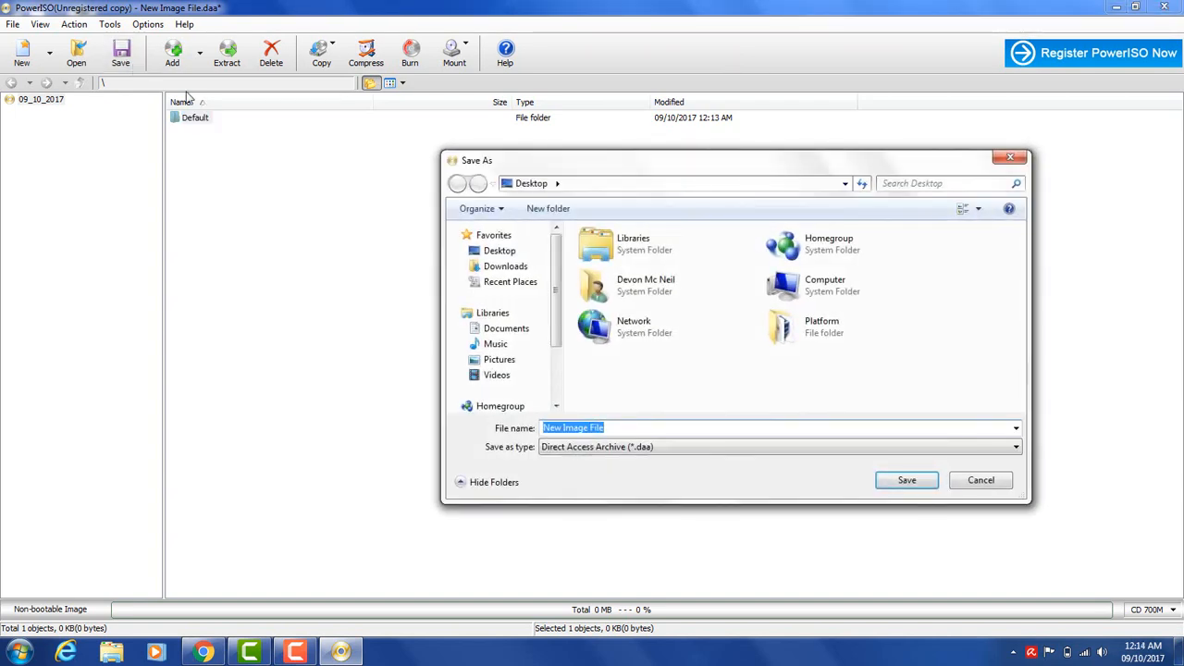
click(608, 448)
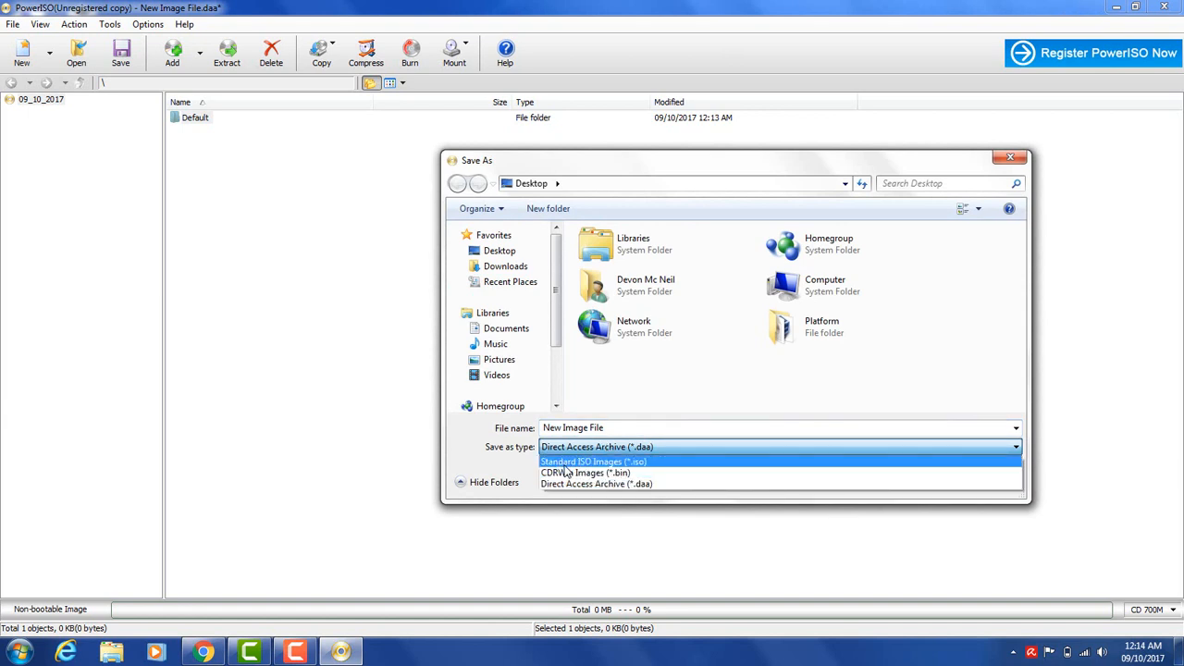
click(617, 464)
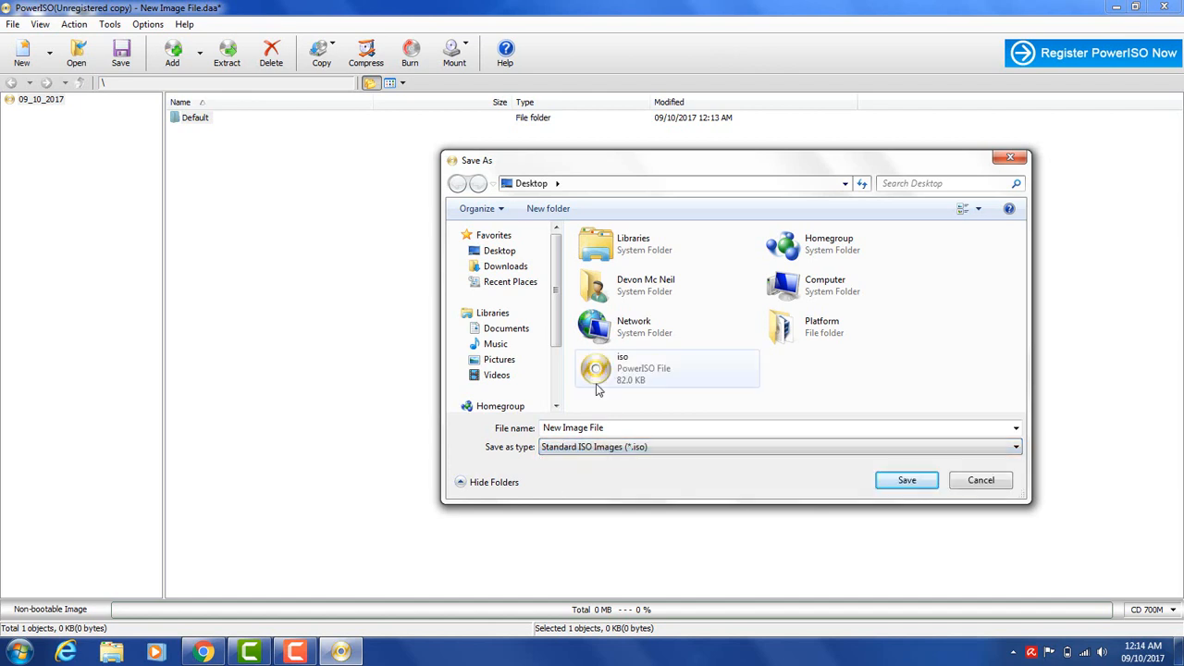
drag(608, 428, 462, 410)
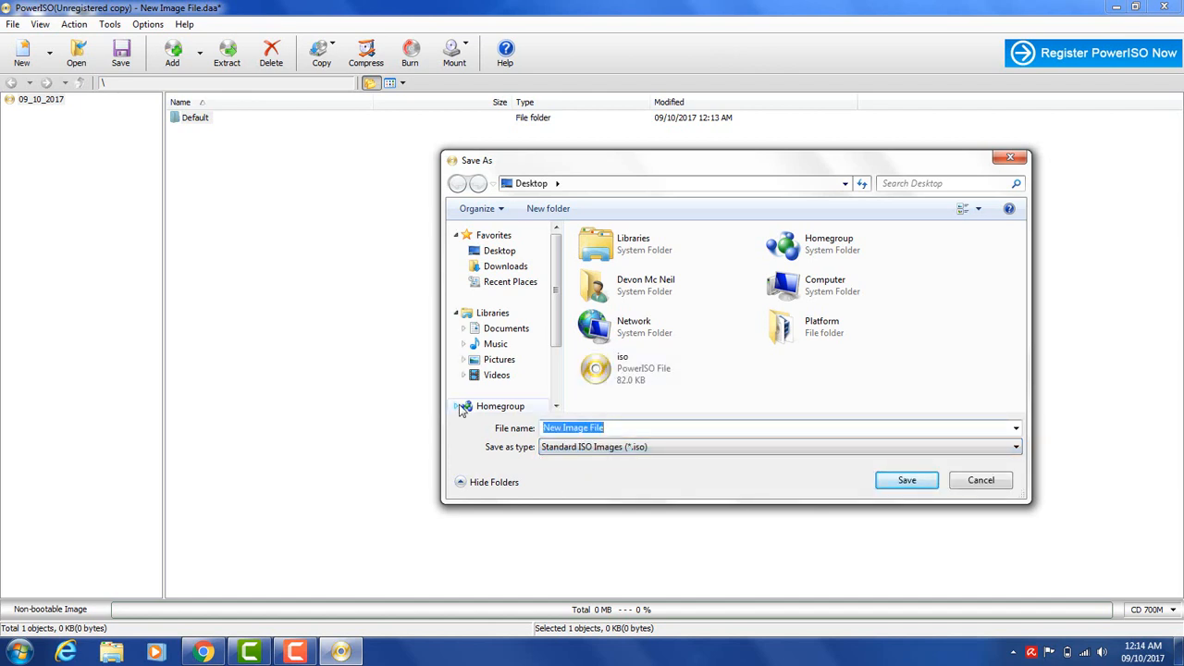
text(D)
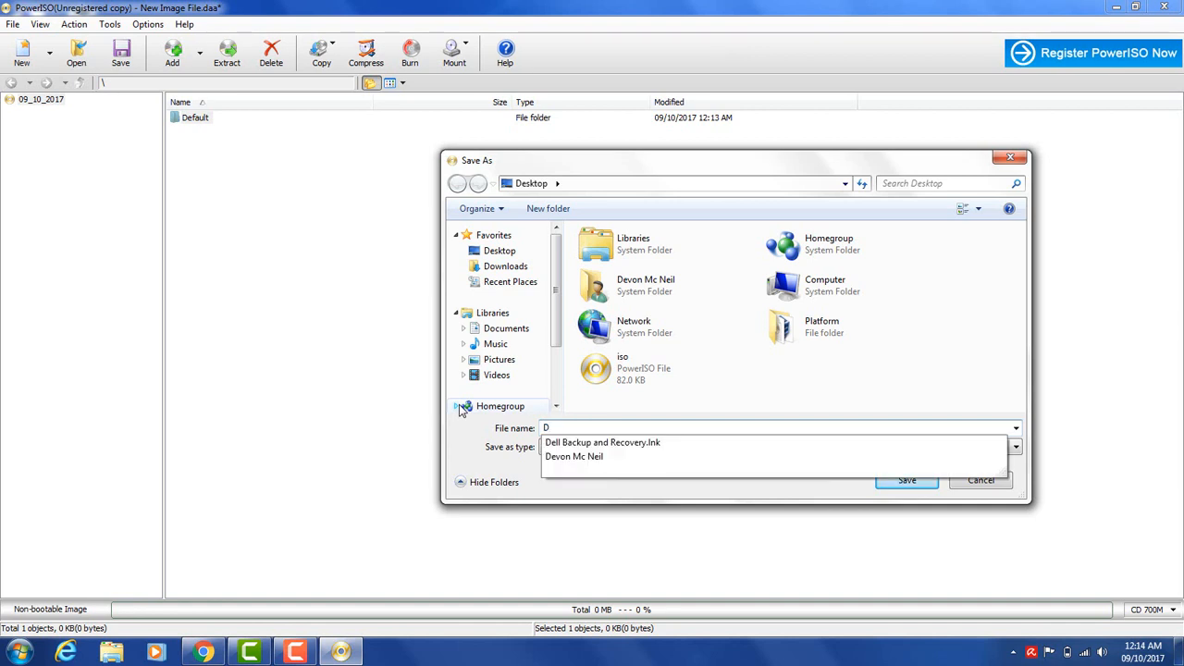
key(BackSpace)
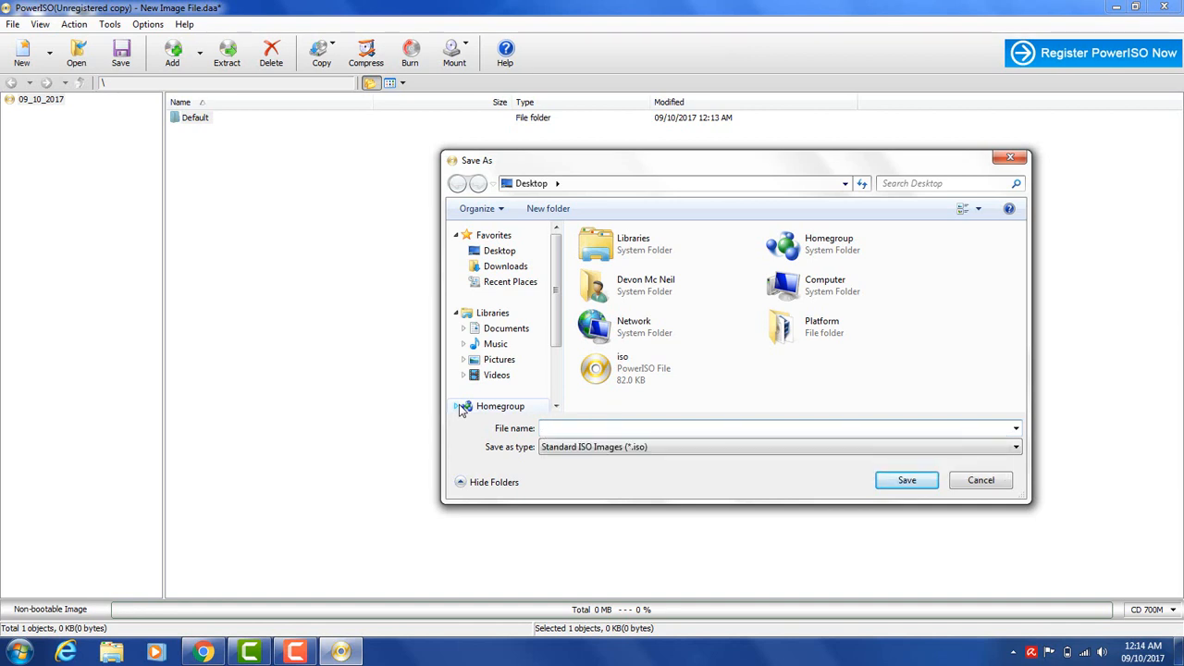
text(My I)
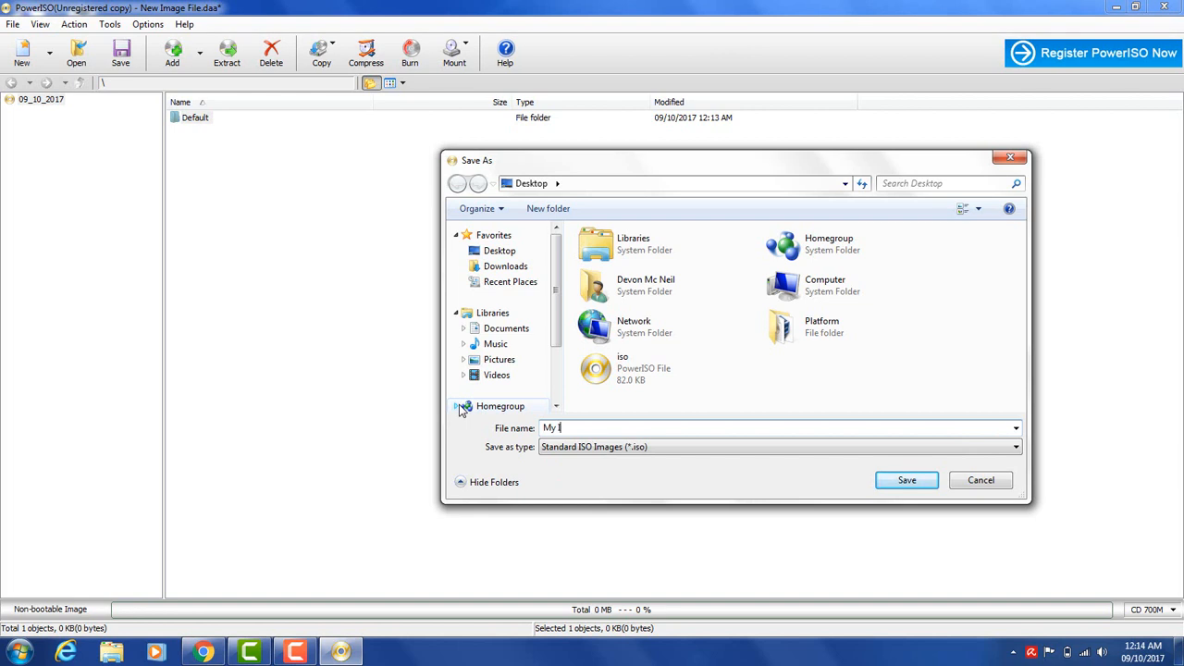
text(SO)
click(906, 482)
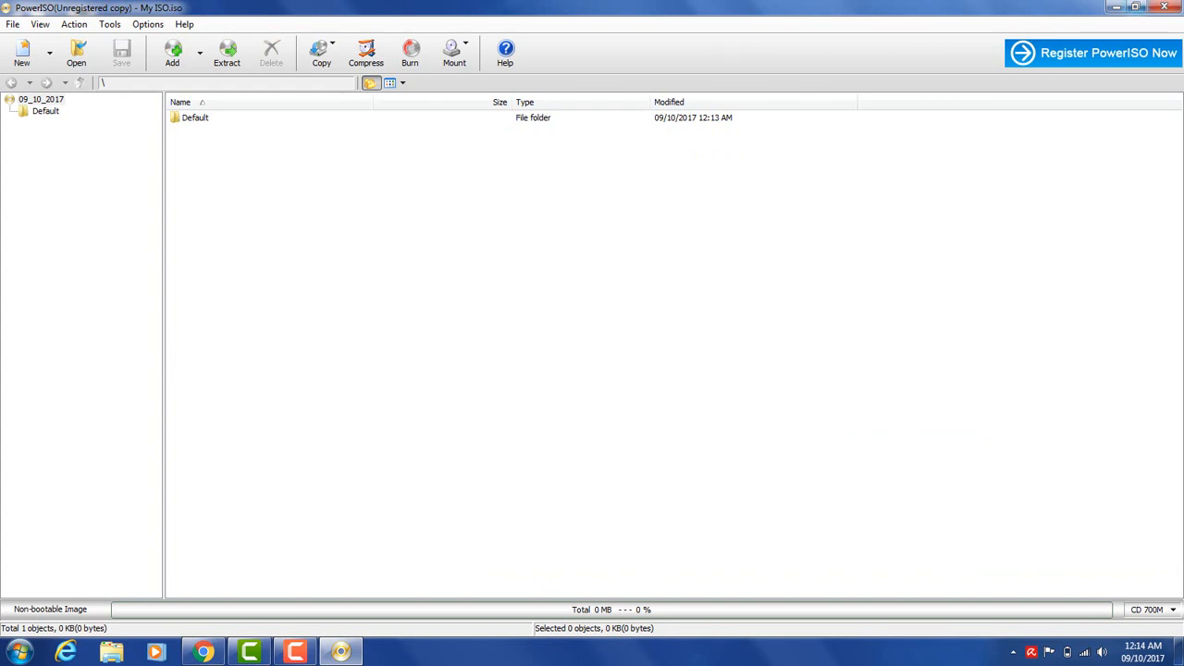
Step: Show the desktop and move the My ISO file's icon to an empty area
click(1179, 652)
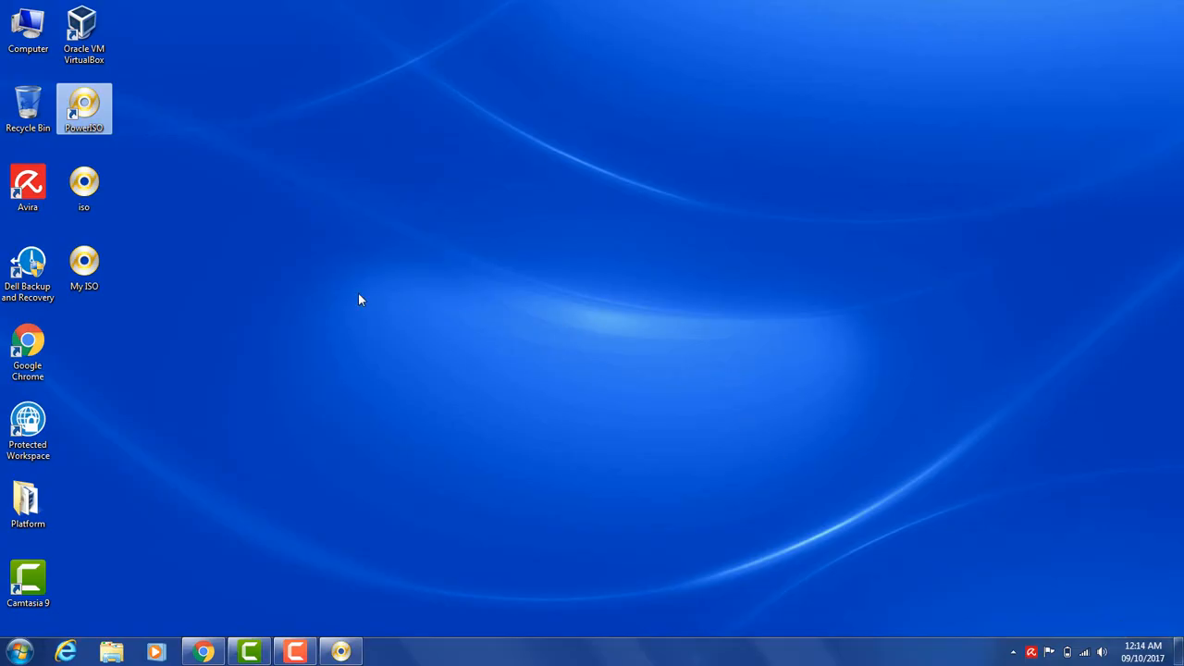
click(102, 257)
drag(101, 257, 387, 251)
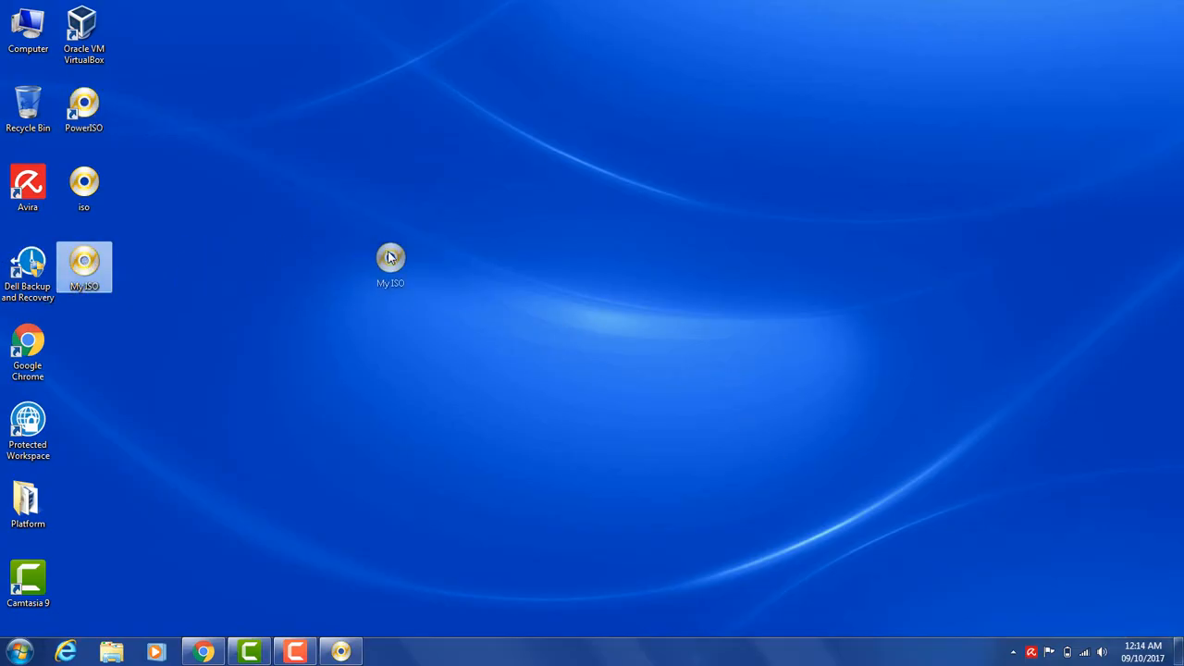
drag(391, 199, 359, 354)
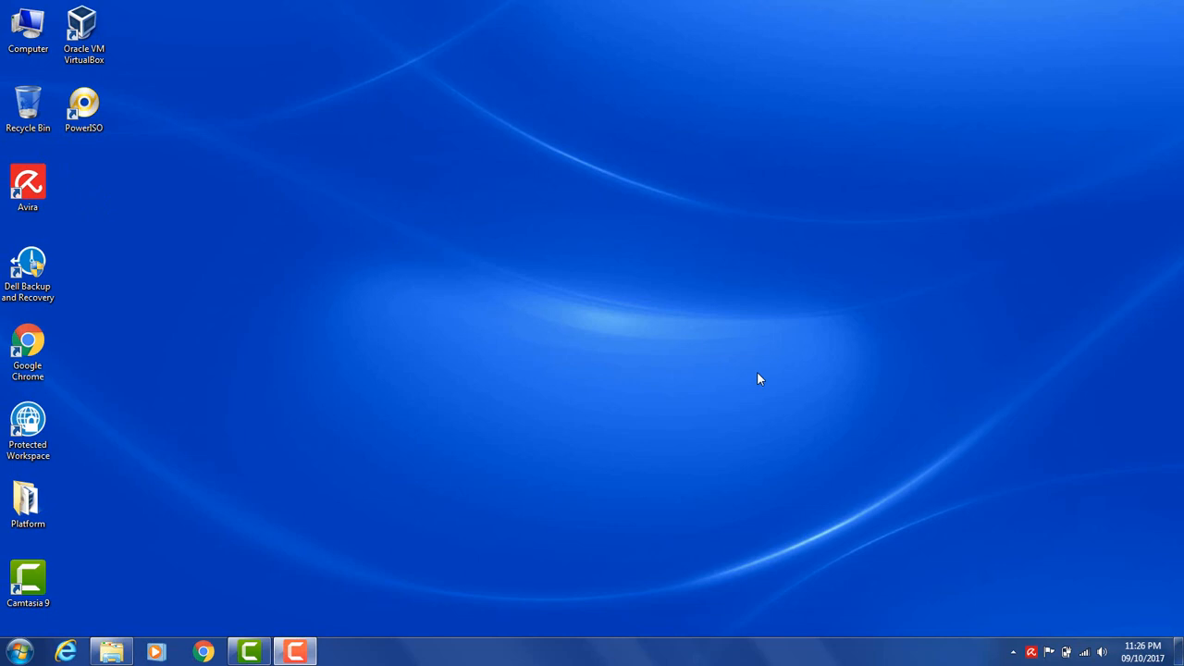
Step: Open Computer Management from the Computer icon, maximize it and show Disk Management
right_click(14, 29)
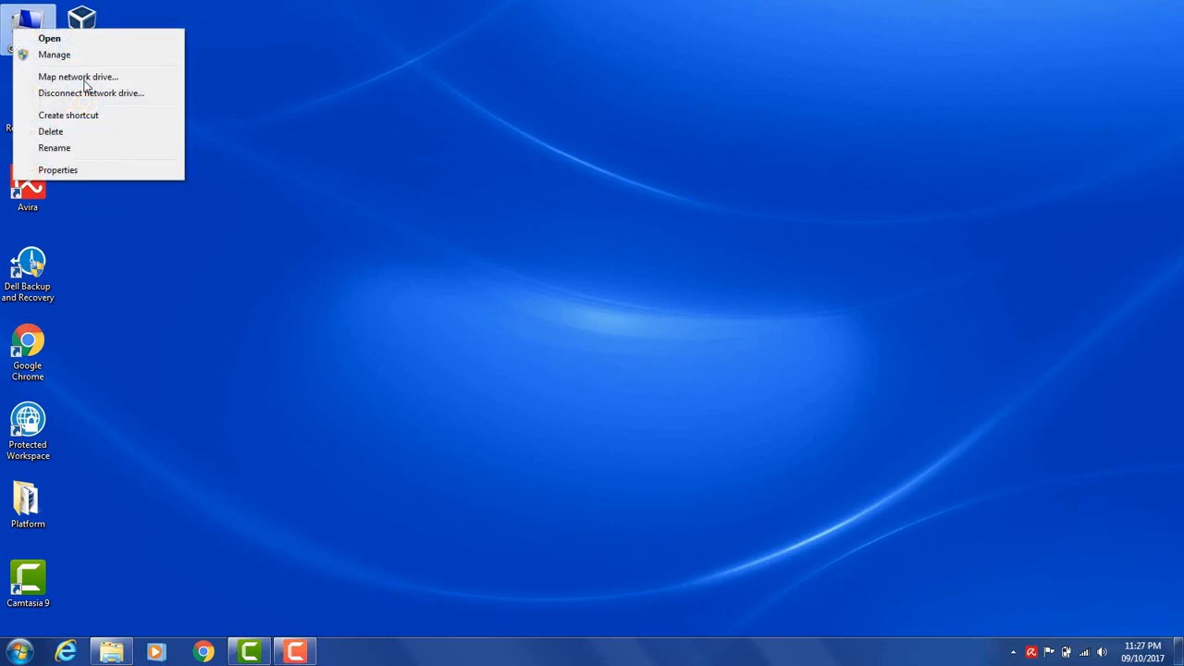
click(100, 54)
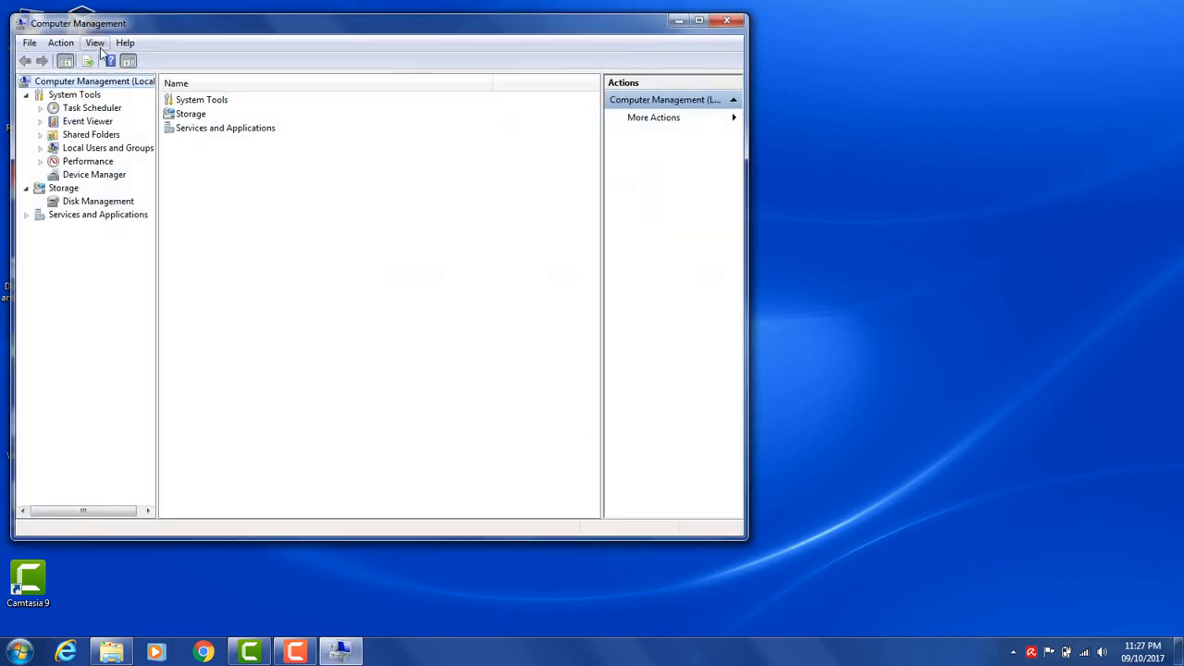
double_click(125, 28)
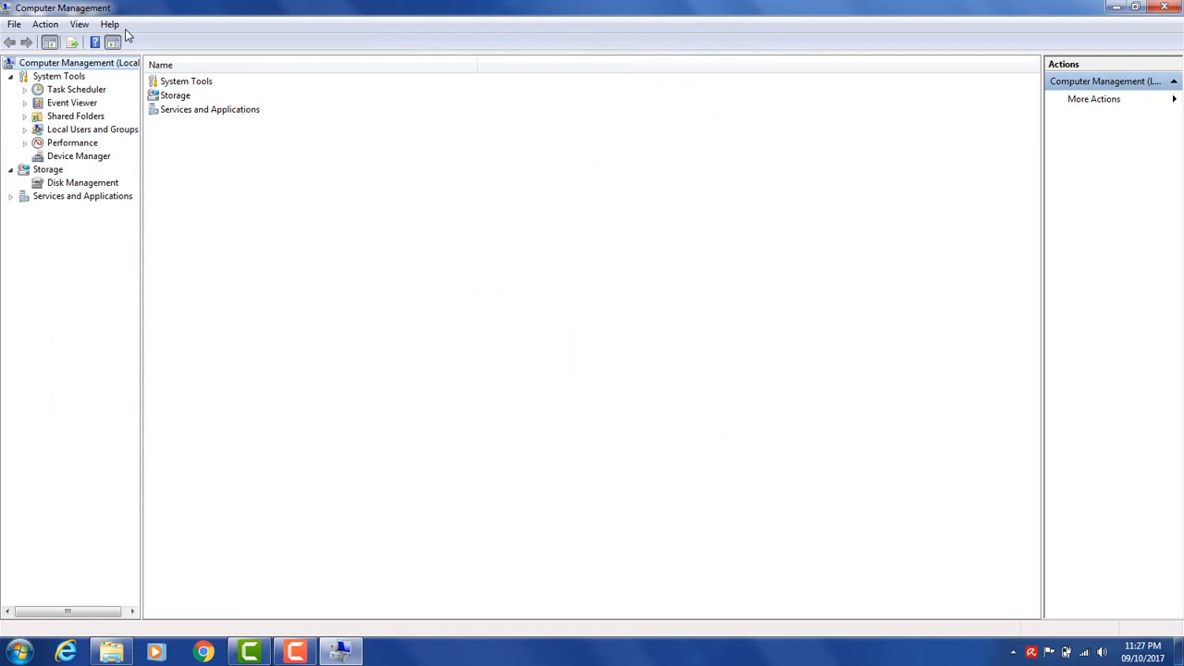
click(72, 185)
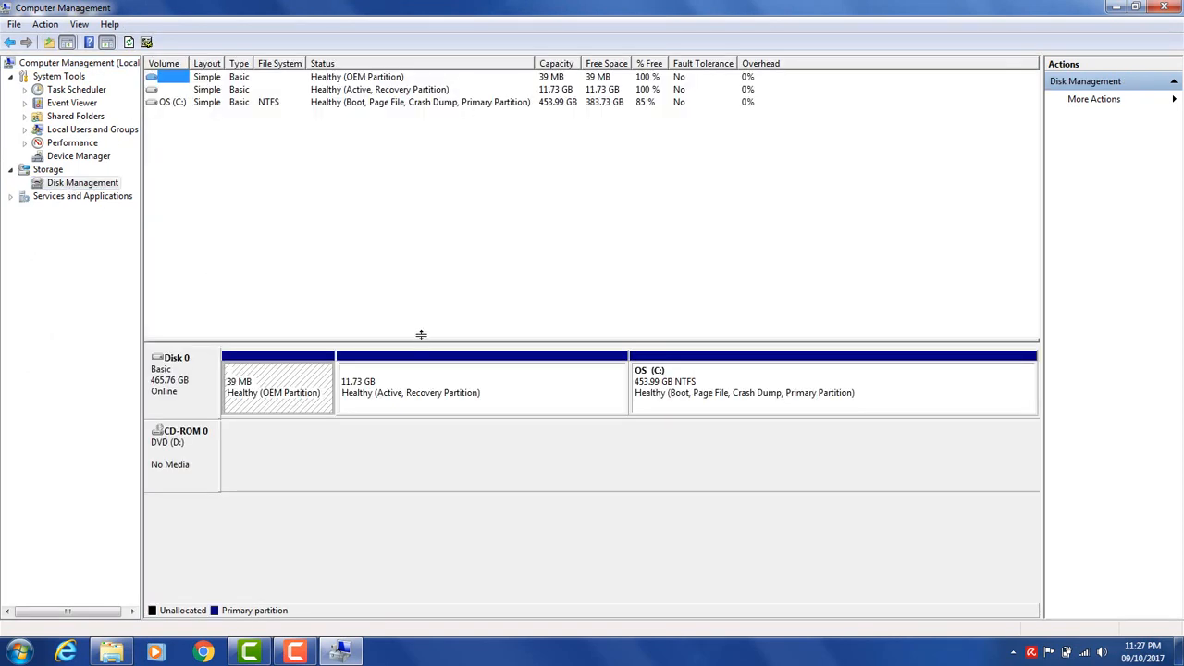
Step: Start creating a virtual hard disk and set its location to a file named MY VHD on the desktop
click(46, 25)
click(53, 27)
click(77, 27)
mouse_move(50, 29)
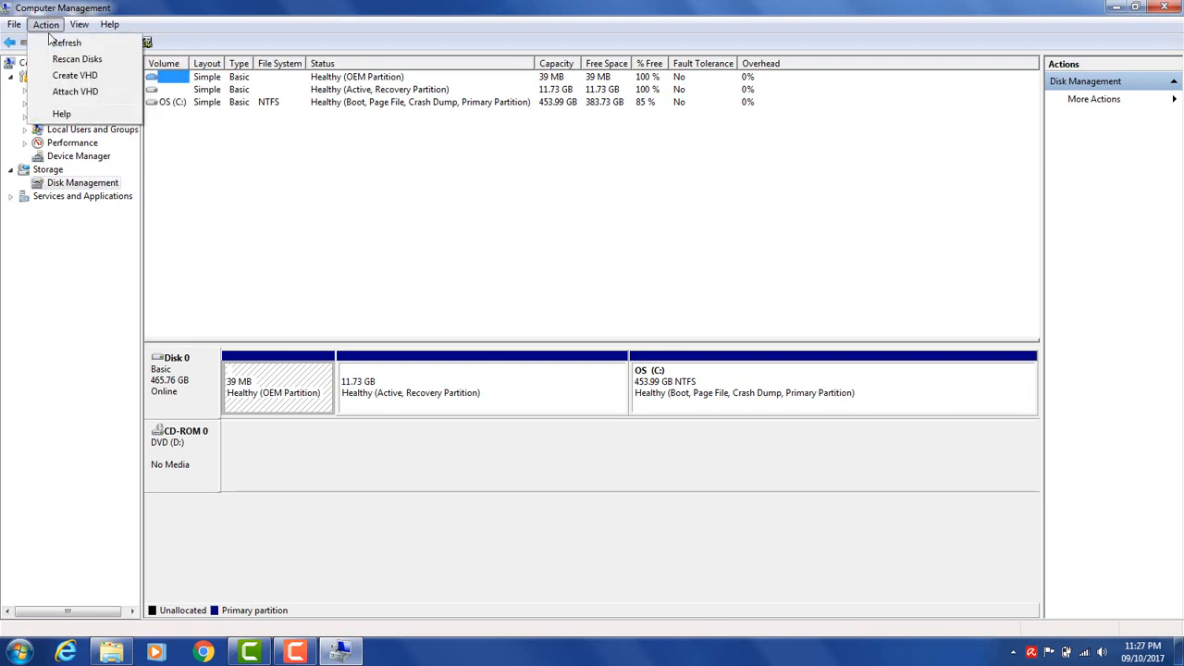
click(90, 78)
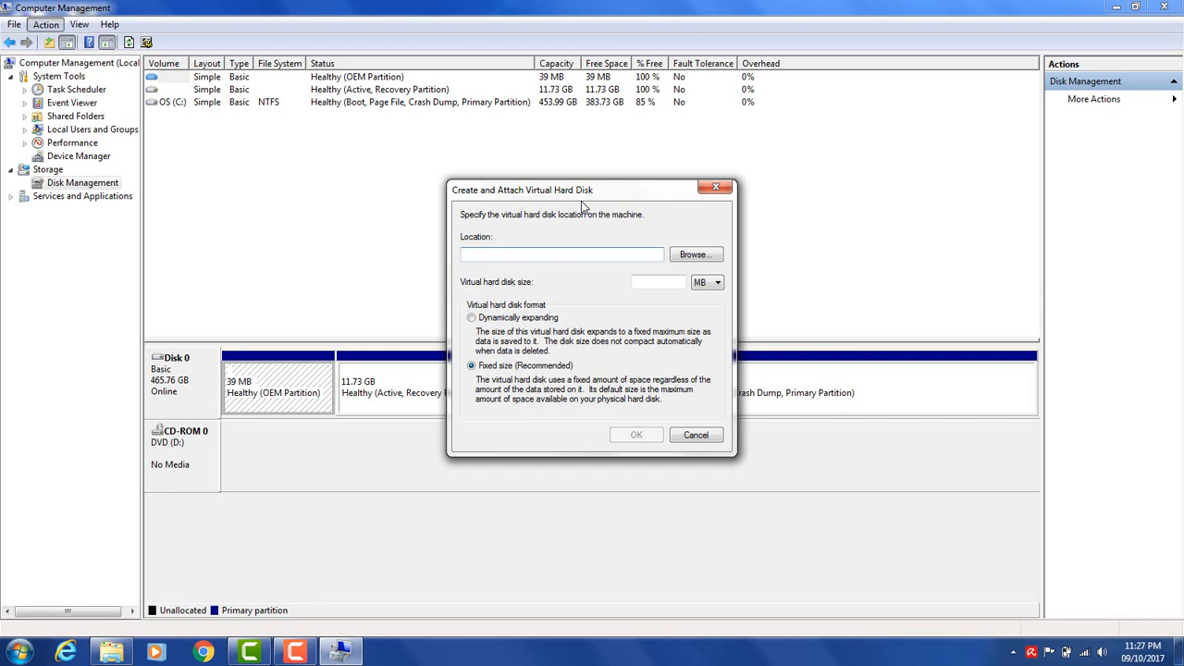
click(691, 256)
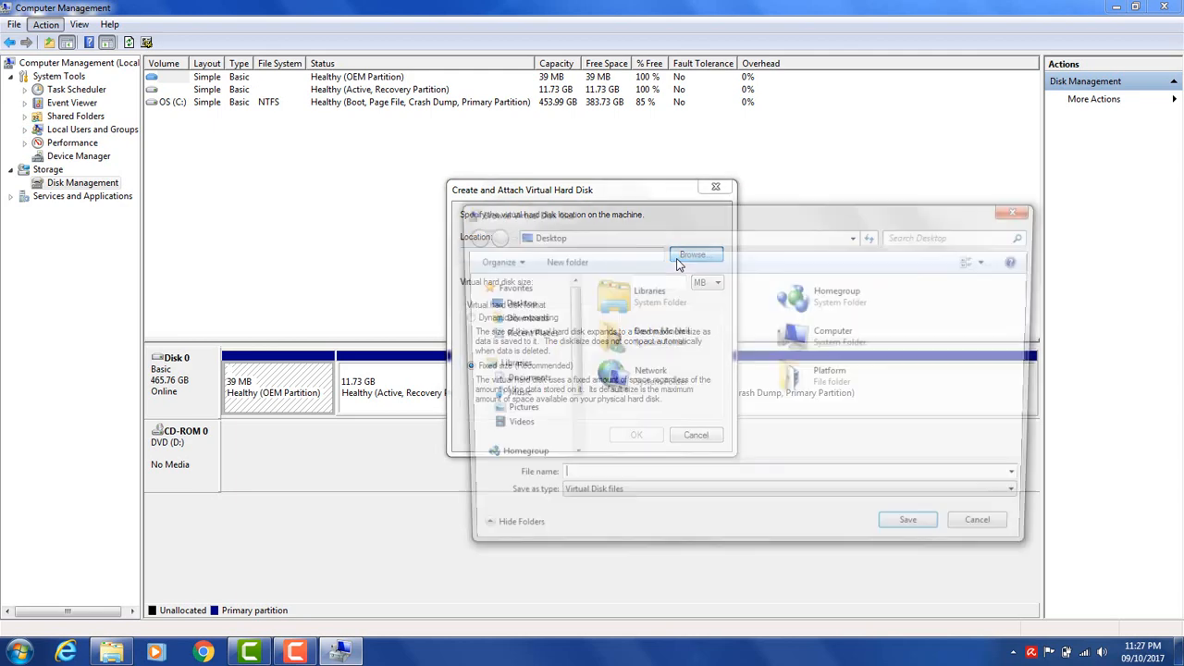
click(546, 304)
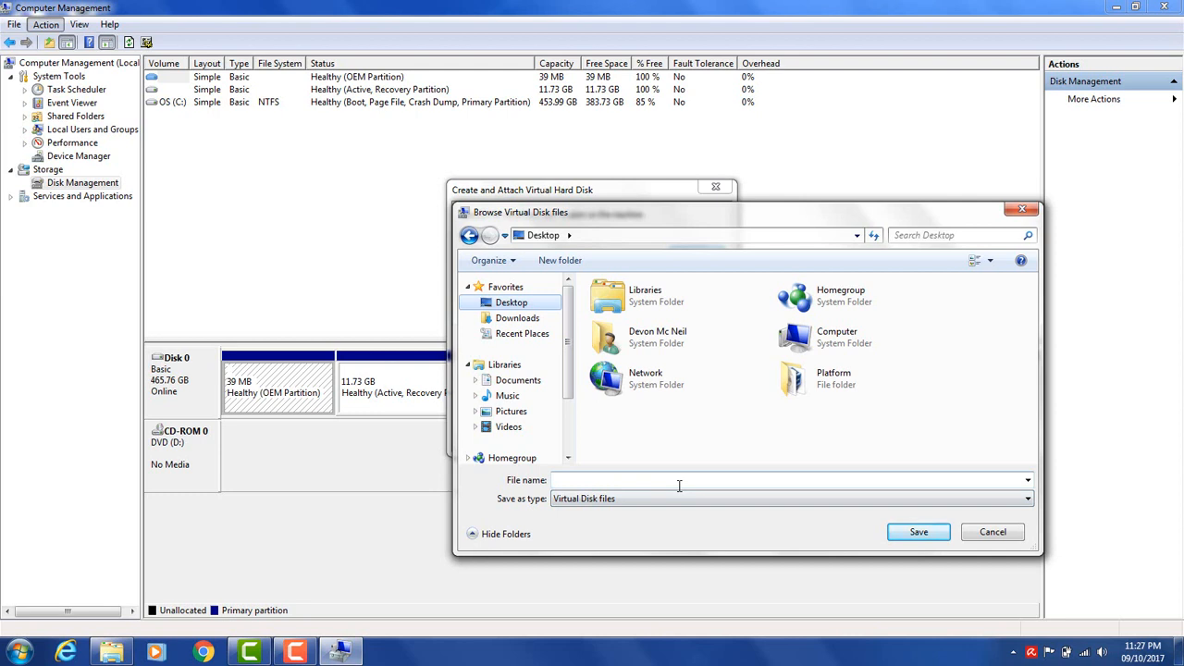
text(MY VHD)
click(895, 531)
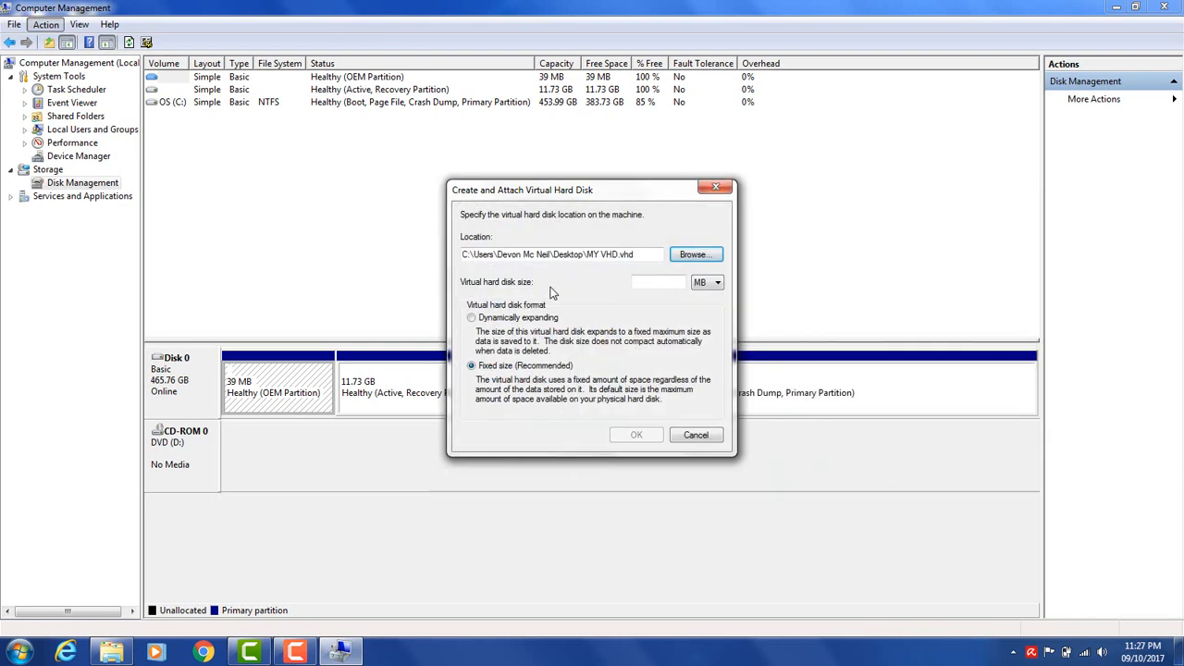
Step: Set the virtual hard disk size to 1 GB and create it in the fixed size format
click(708, 284)
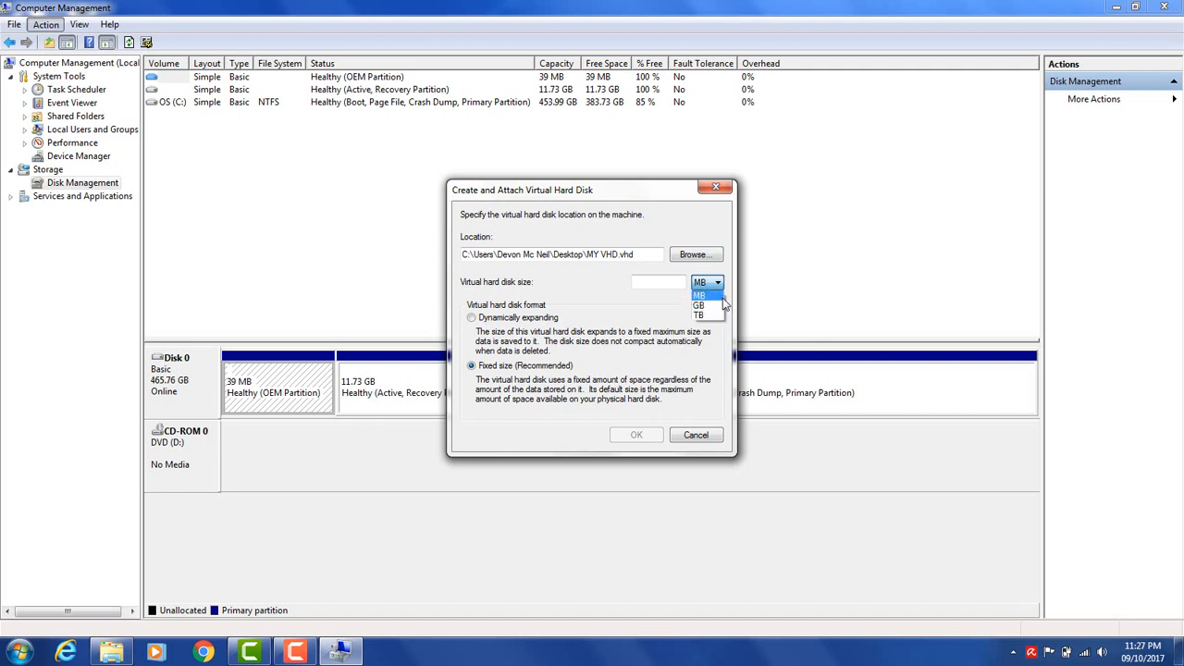
click(705, 305)
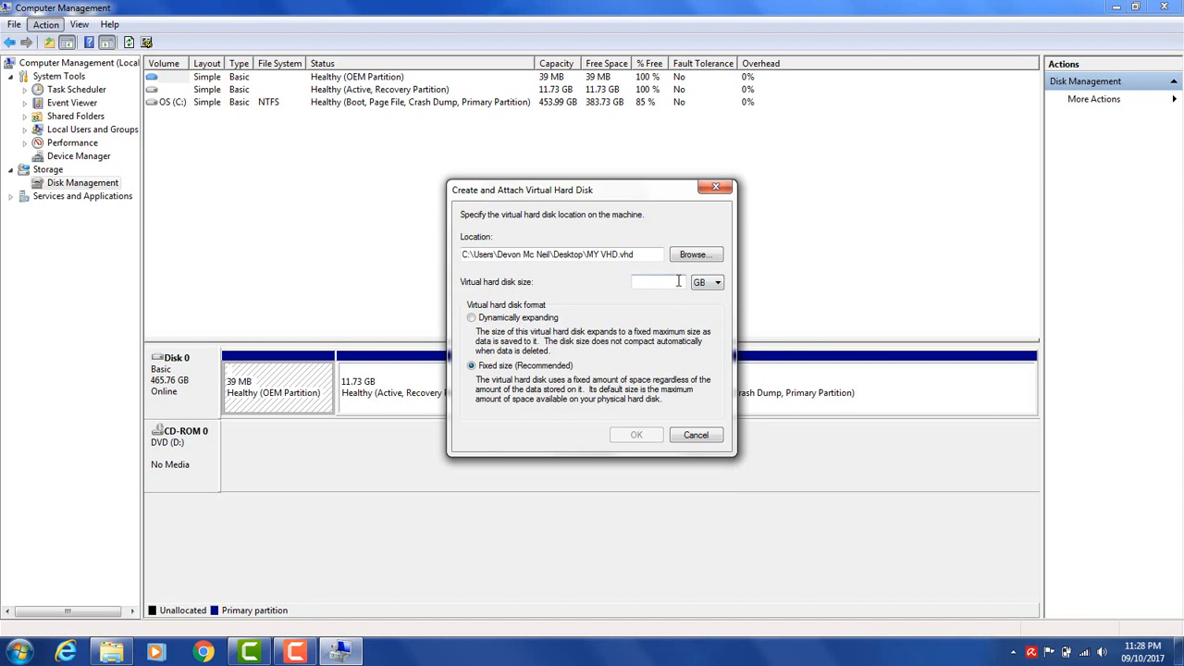
click(678, 281)
text(1)
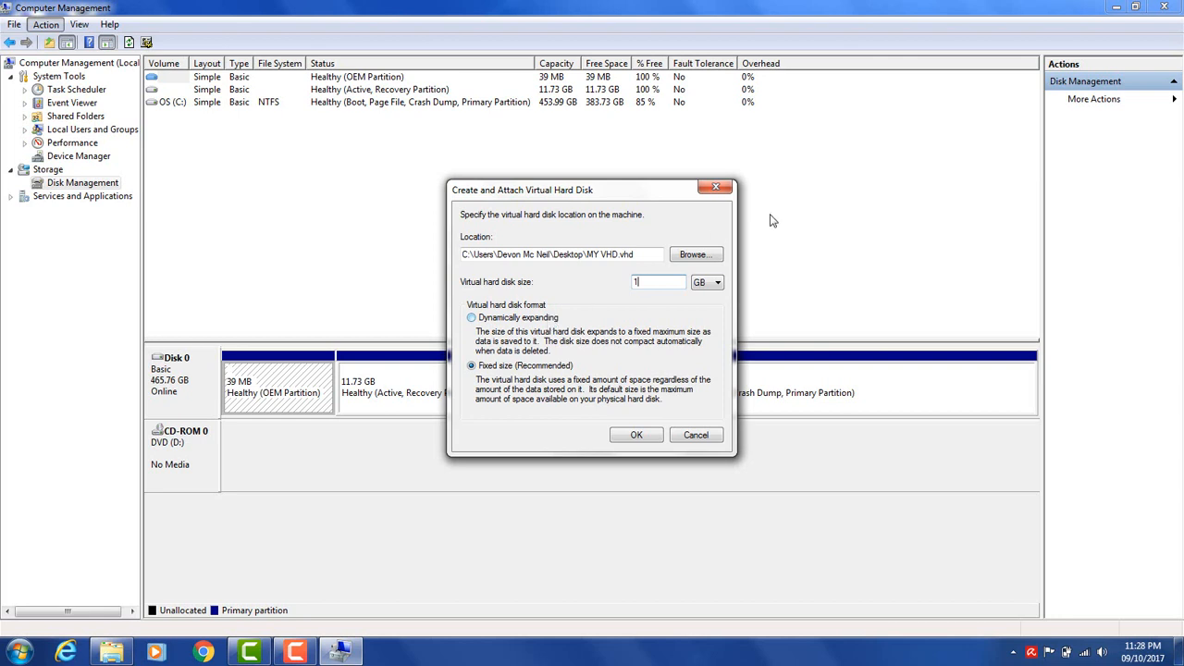
click(708, 283)
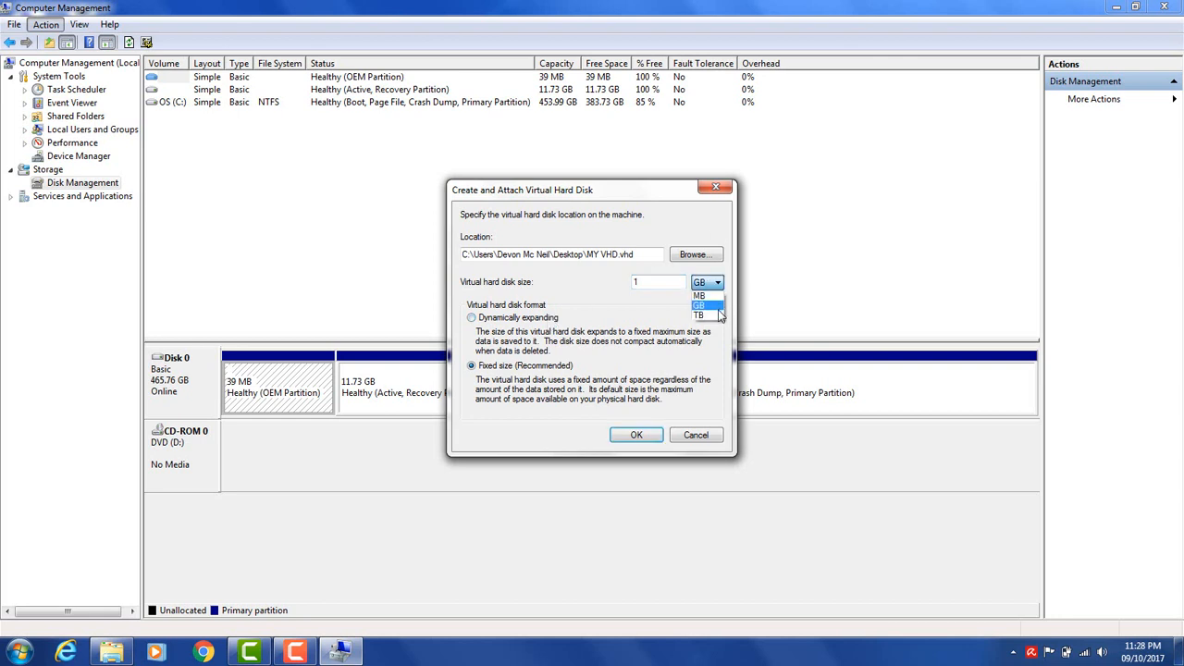
click(610, 302)
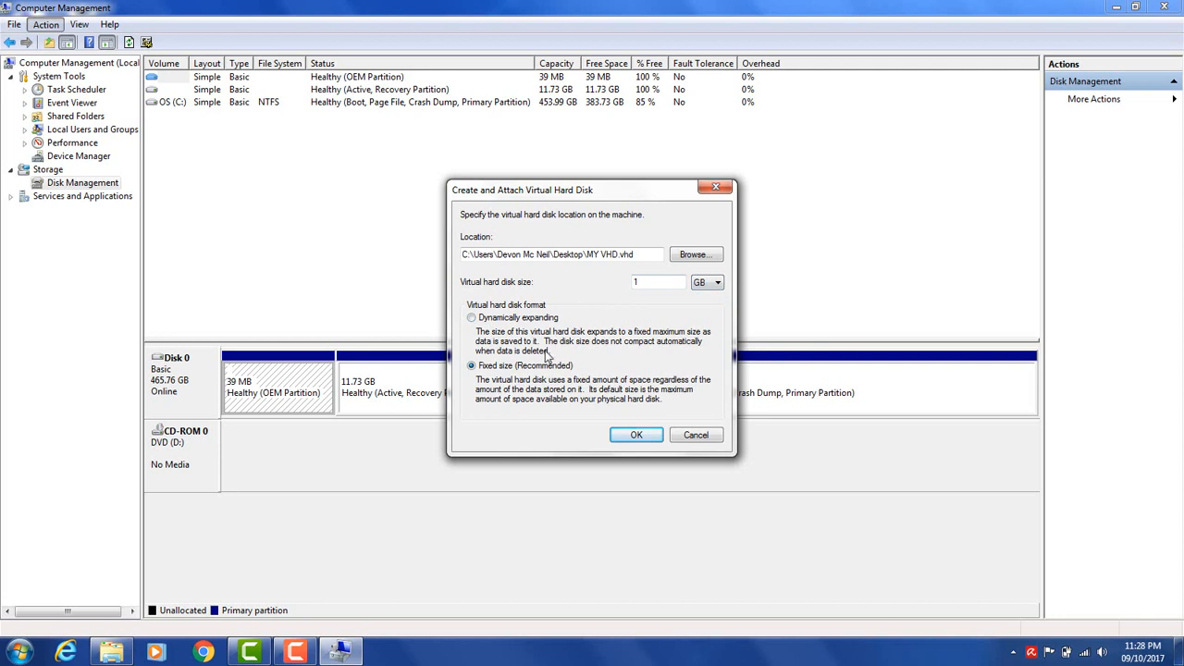
click(629, 441)
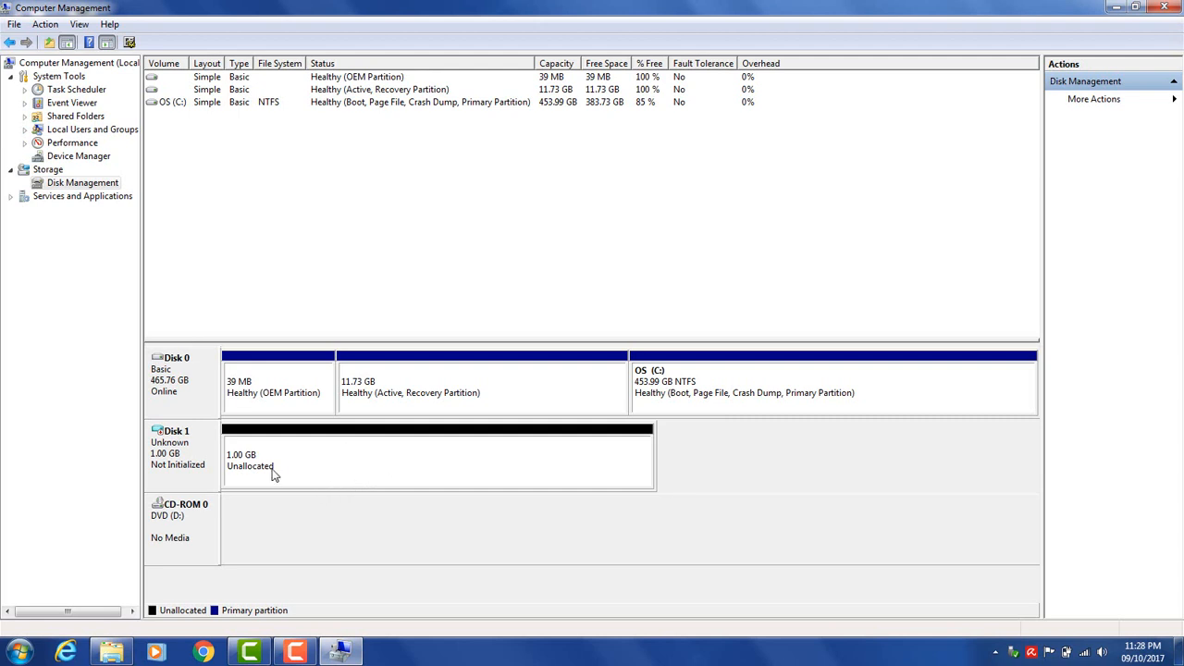
Step: Initialize Disk 1 with the MBR (Master Boot Record) partition style
right_click(202, 468)
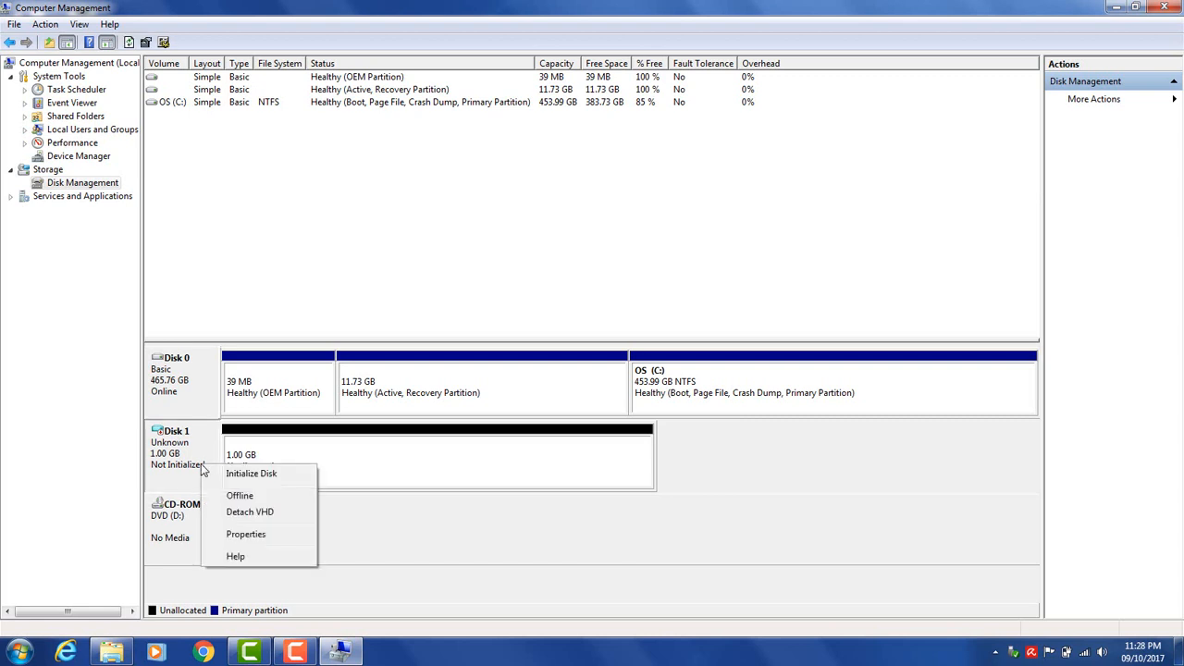
click(242, 474)
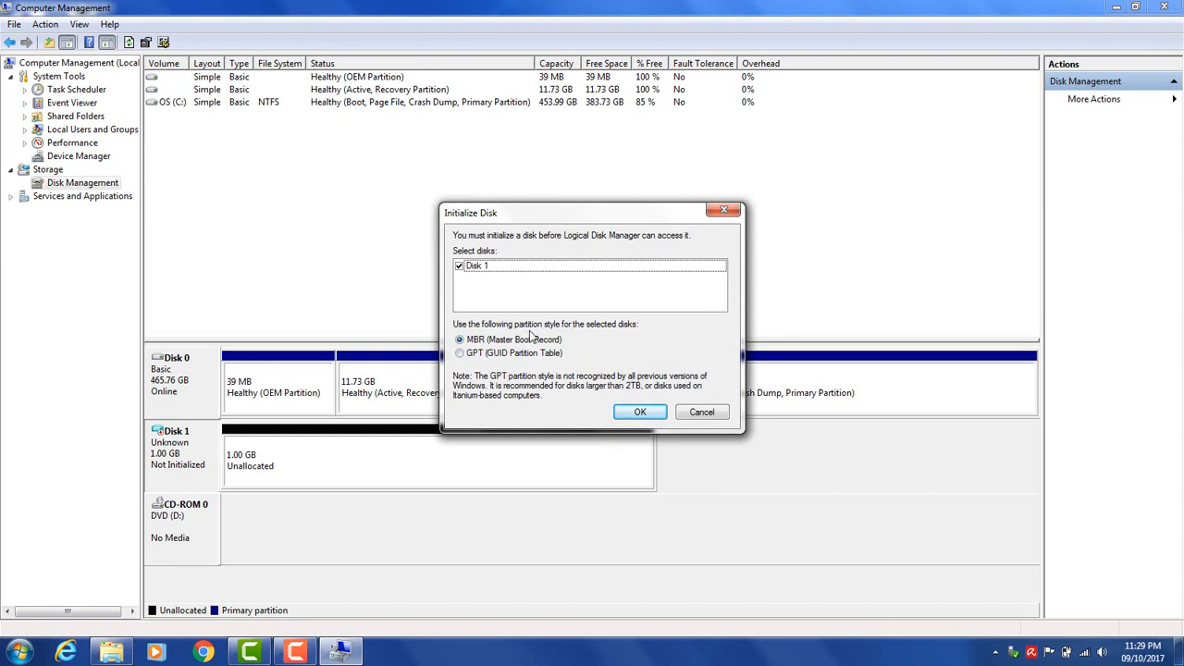
click(638, 414)
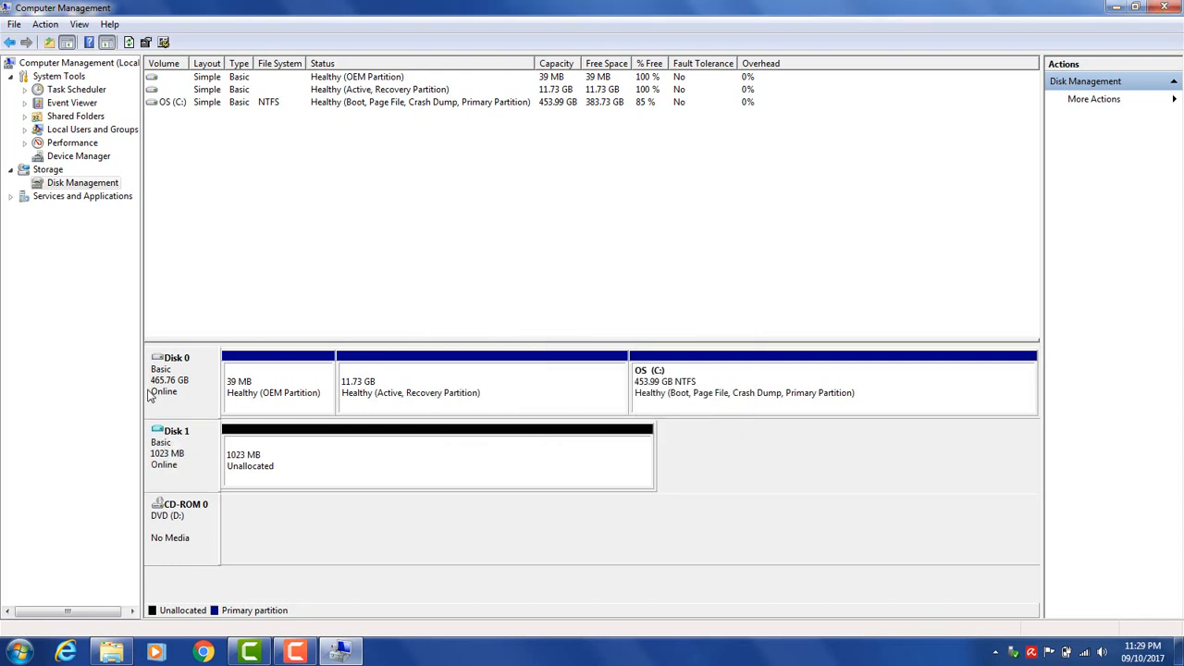
Step: Start a new simple volume in Disk 1's unallocated space with a size of 1021 MB and drive letter F
right_click(240, 459)
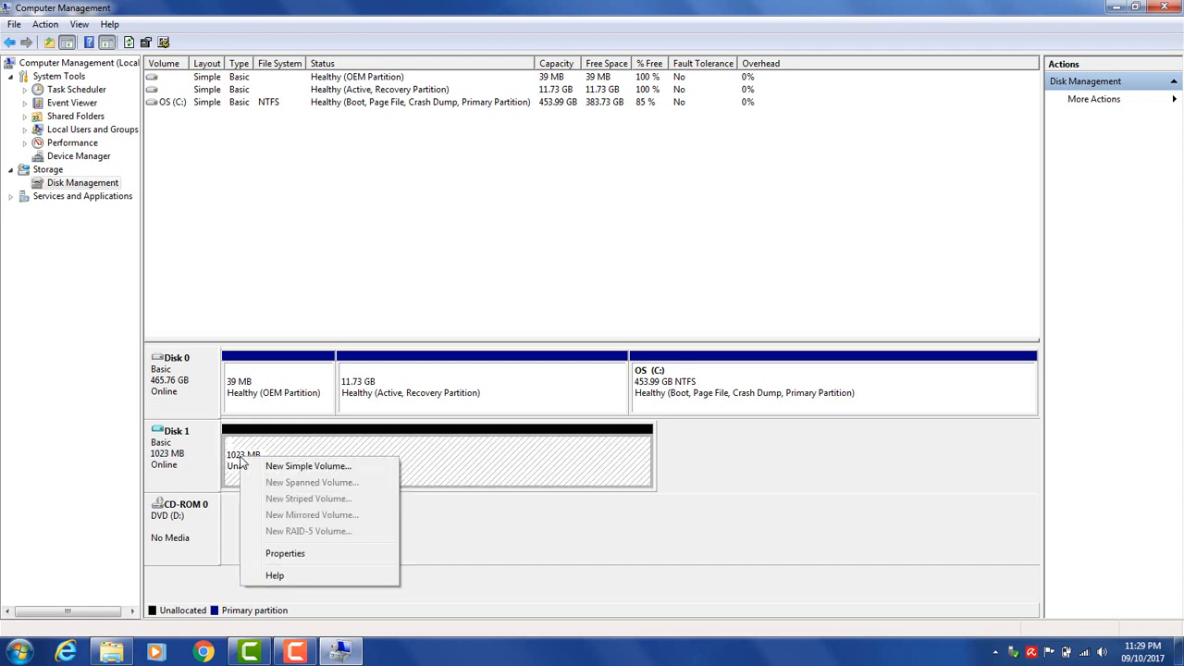
click(298, 467)
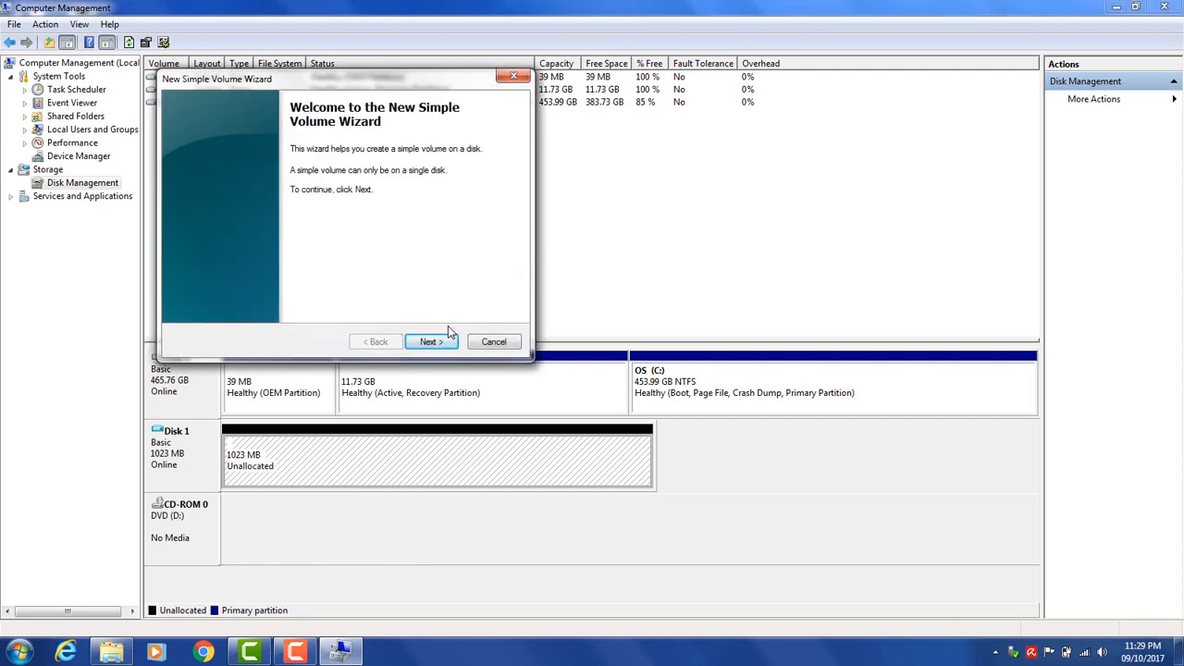
click(431, 342)
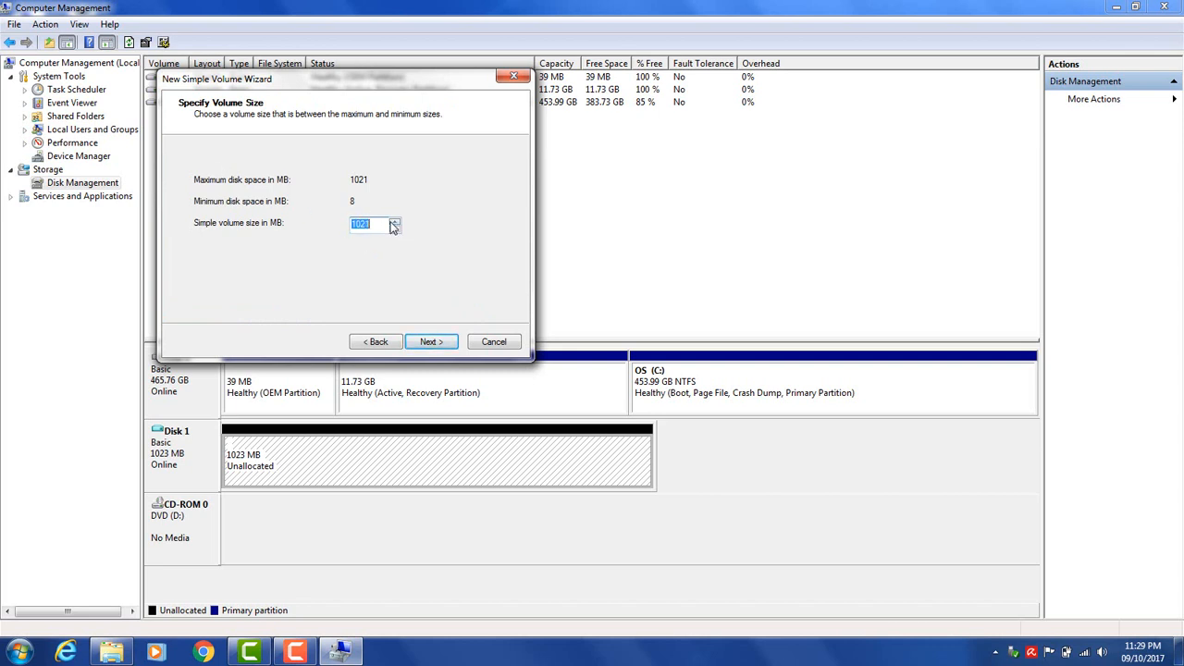
drag(383, 223, 279, 191)
click(431, 342)
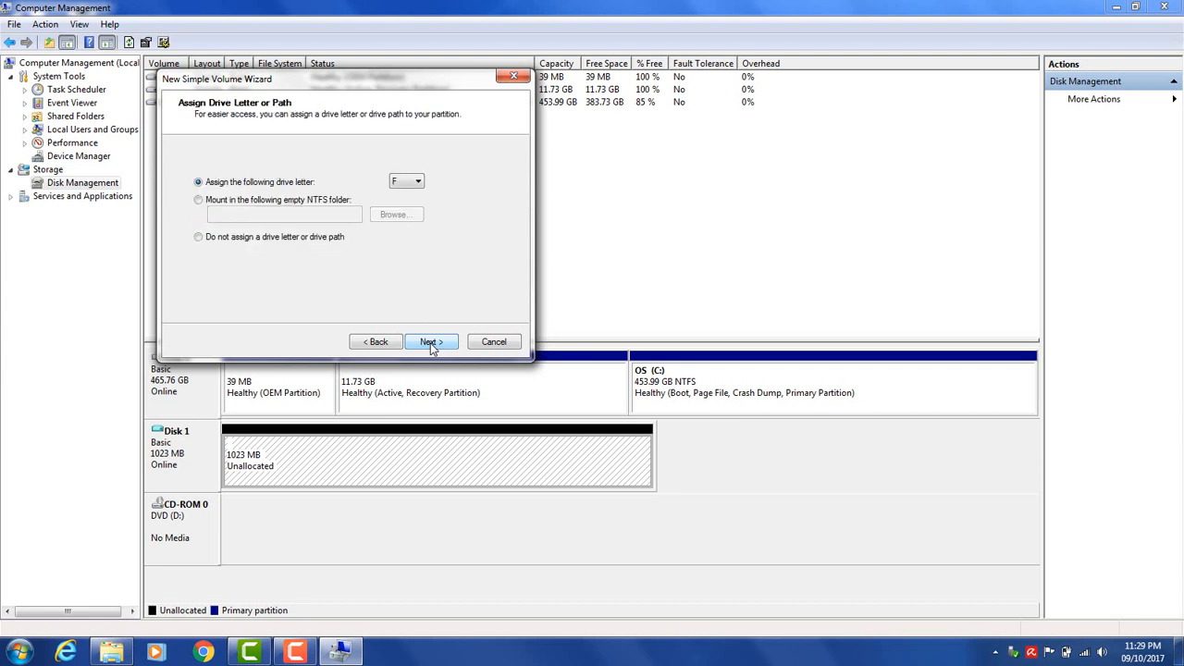
click(414, 182)
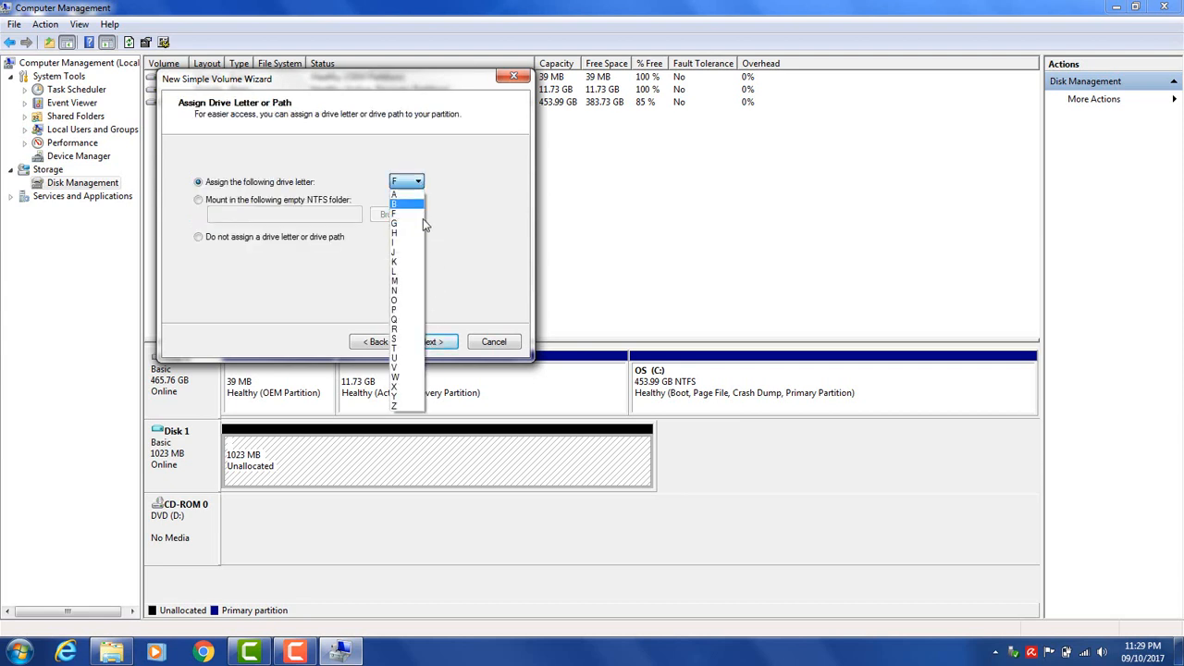
click(481, 239)
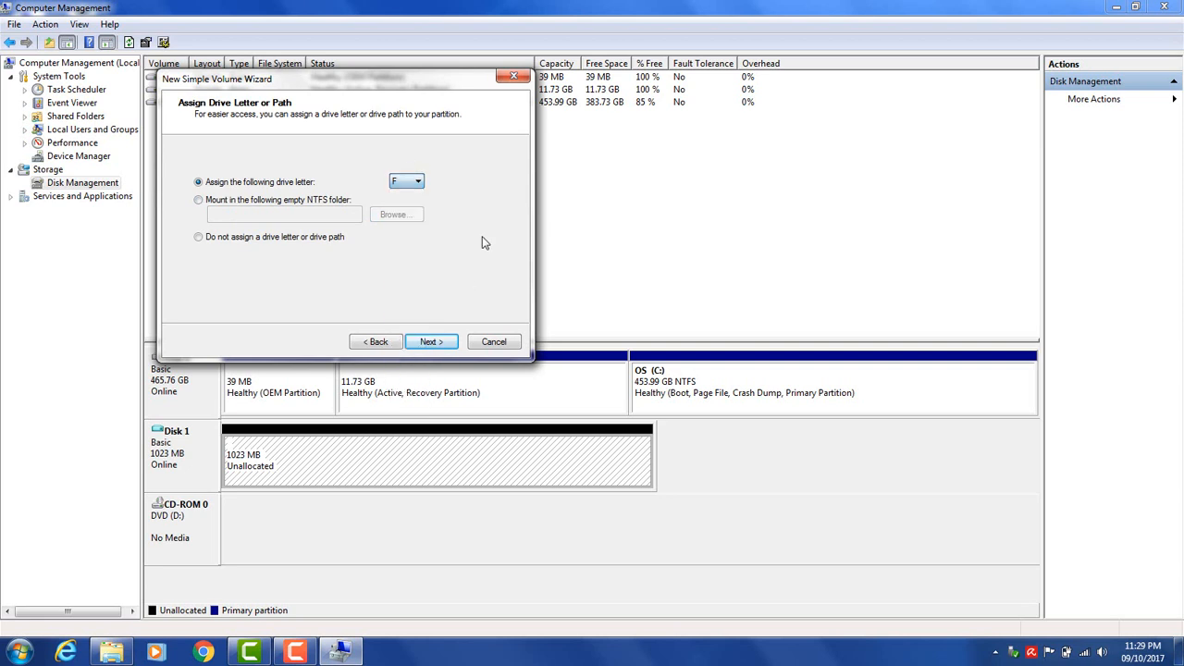
click(427, 340)
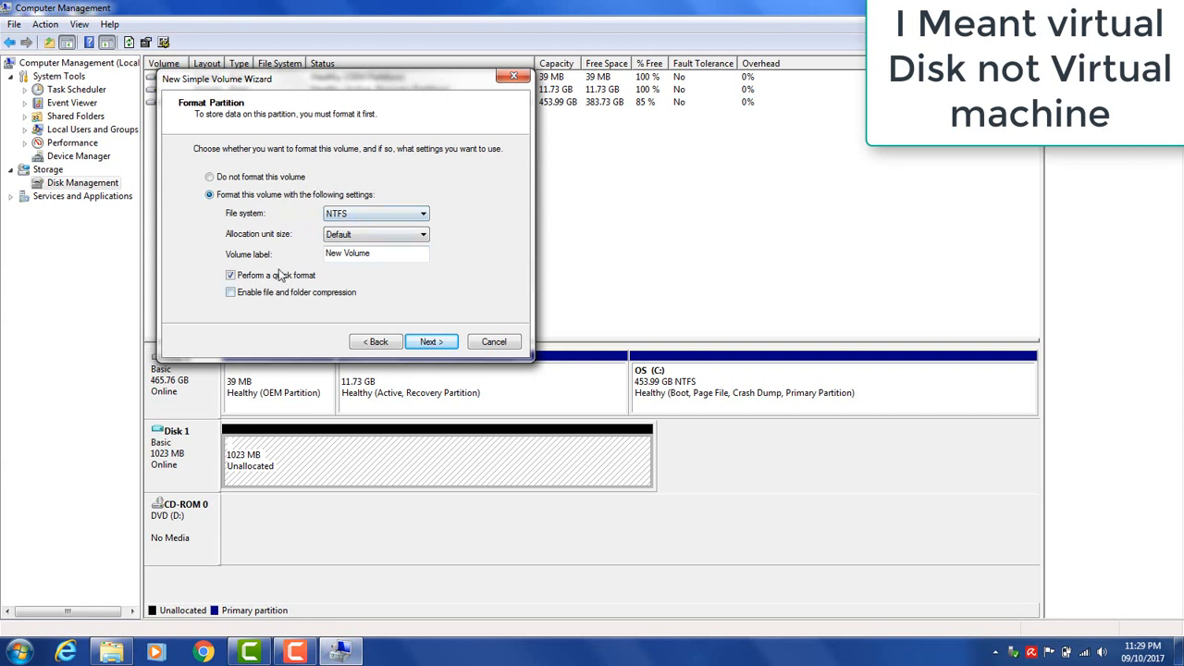
Step: Quick-format the volume as NTFS with default allocation unit size and label New Volume, and finish creating it
click(348, 215)
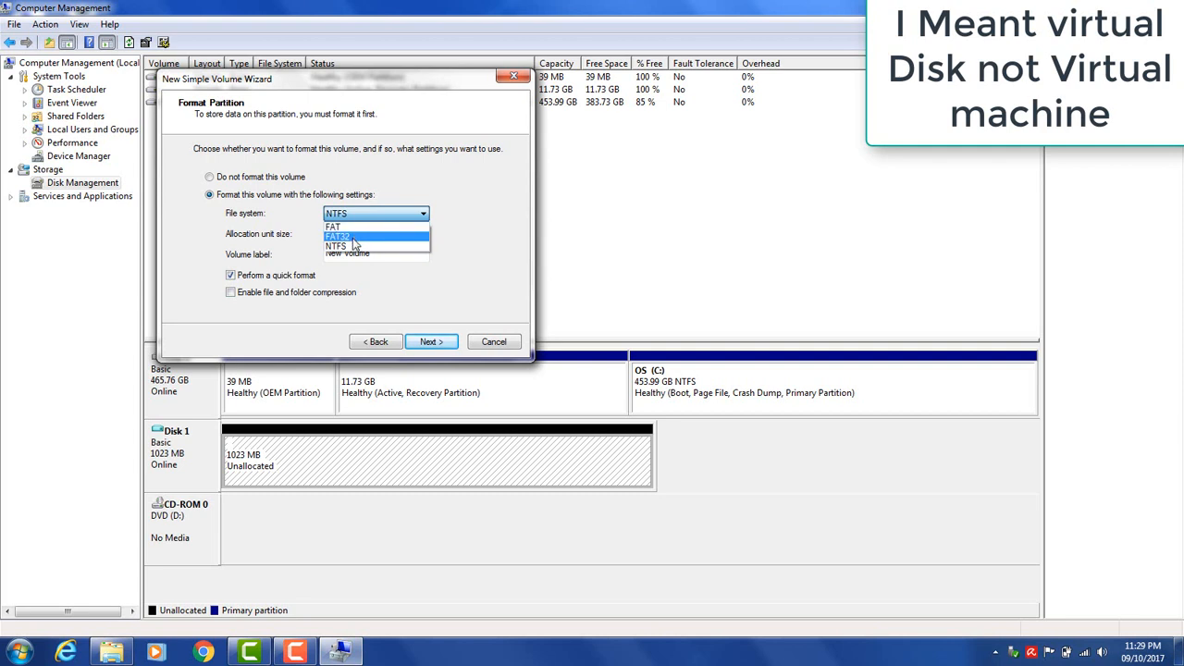
click(445, 252)
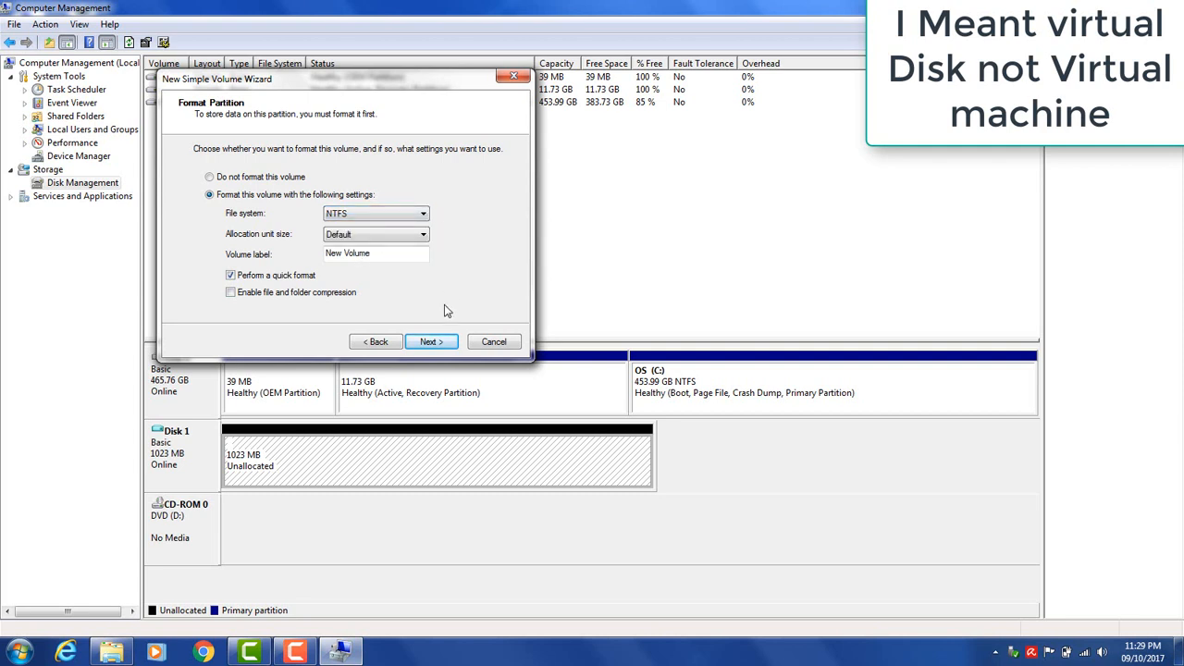
click(431, 342)
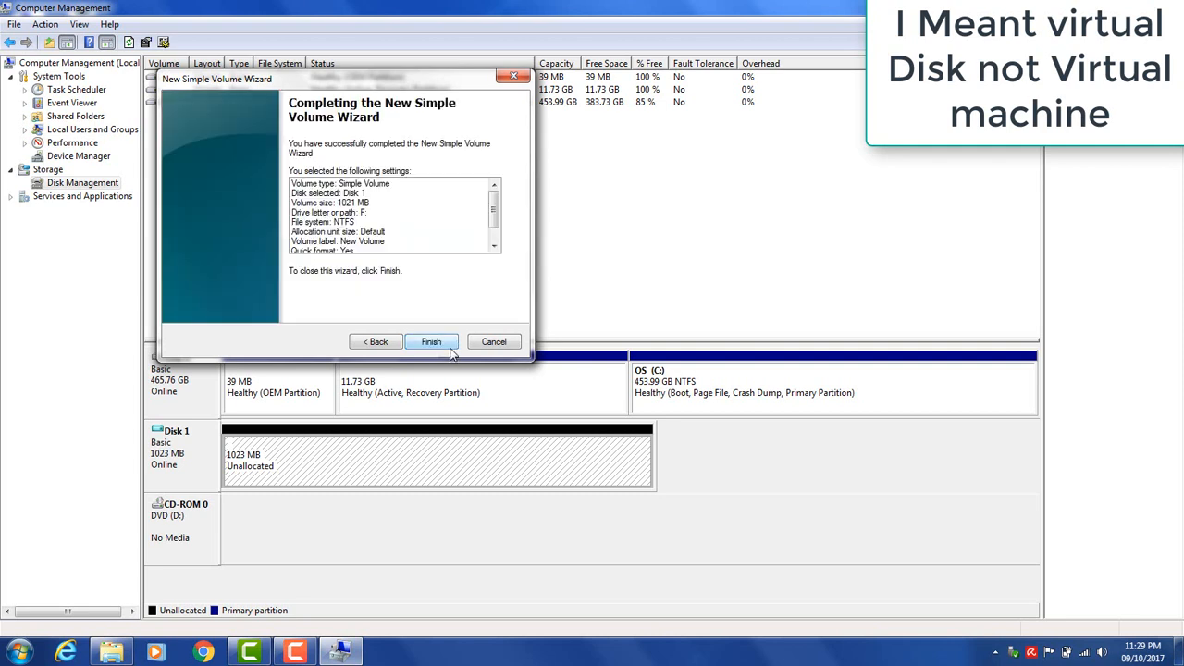
click(431, 342)
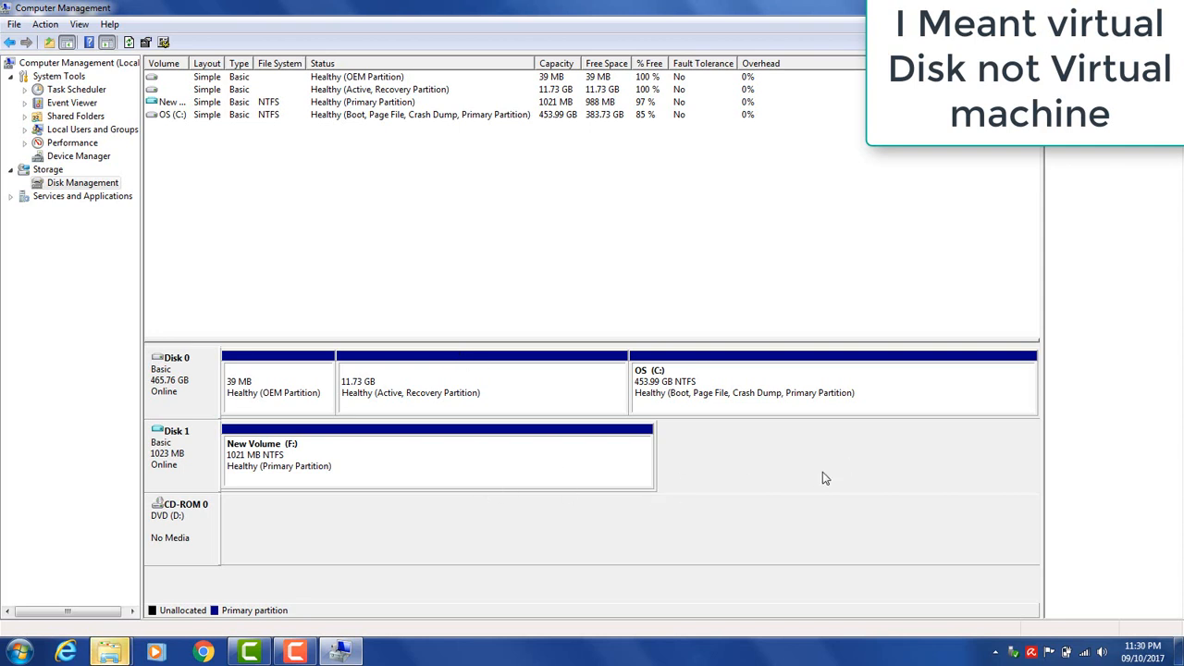
Step: Try to open the MY VHD file from the desktop
click(1180, 652)
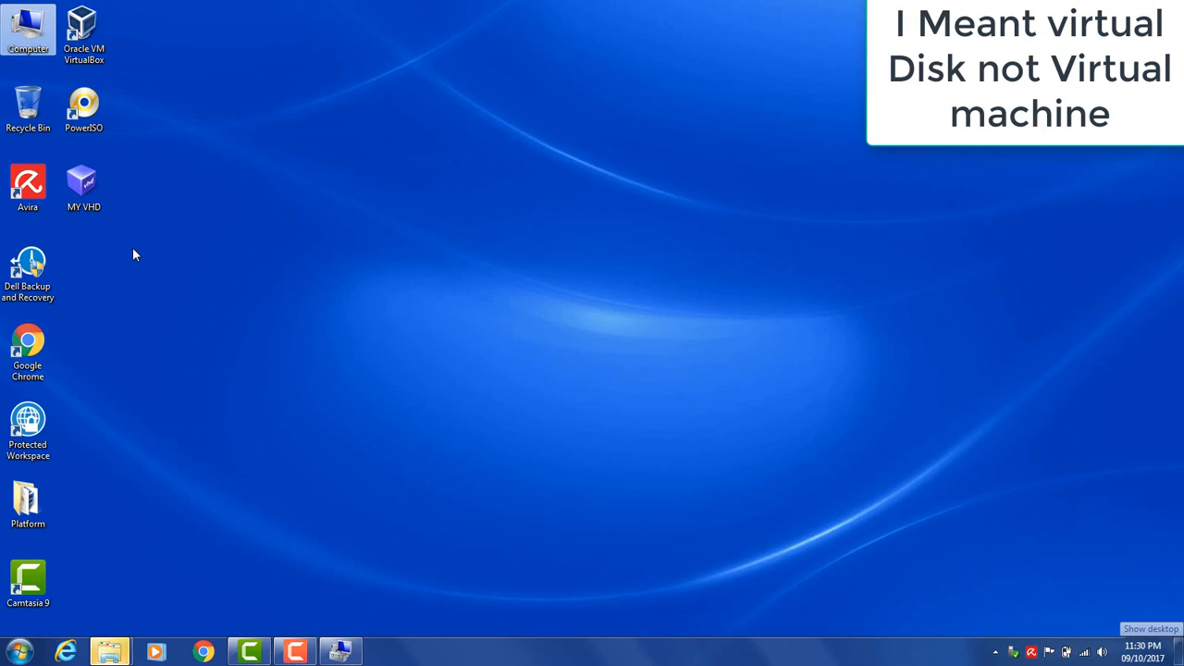
double_click(81, 185)
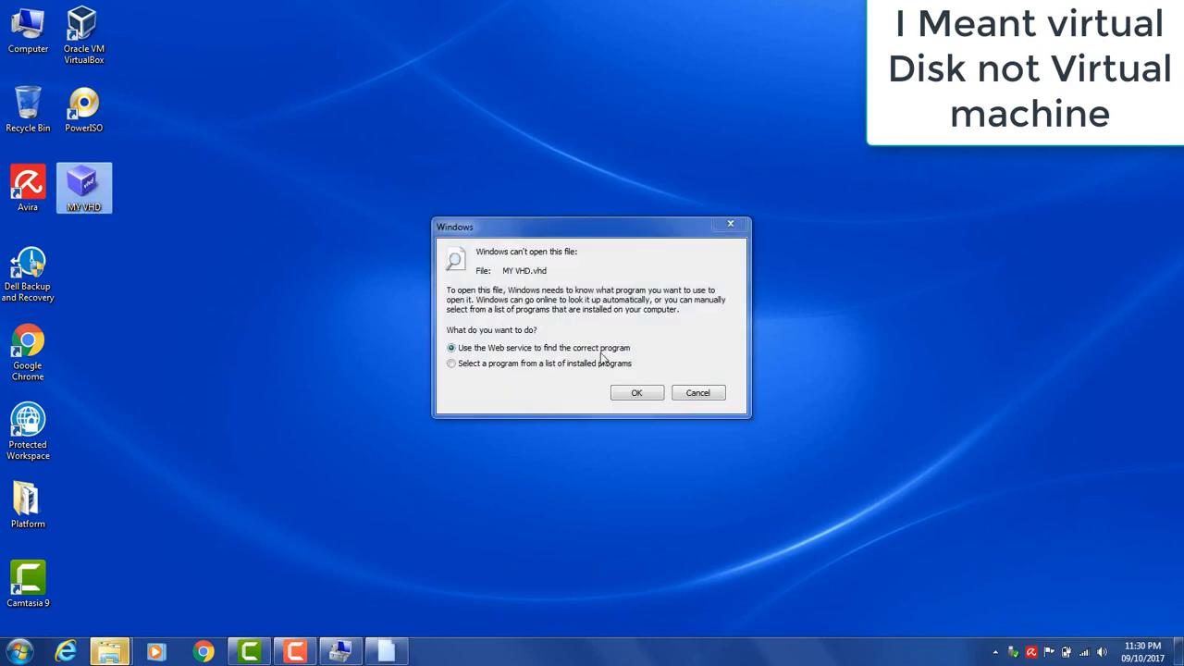
click(696, 393)
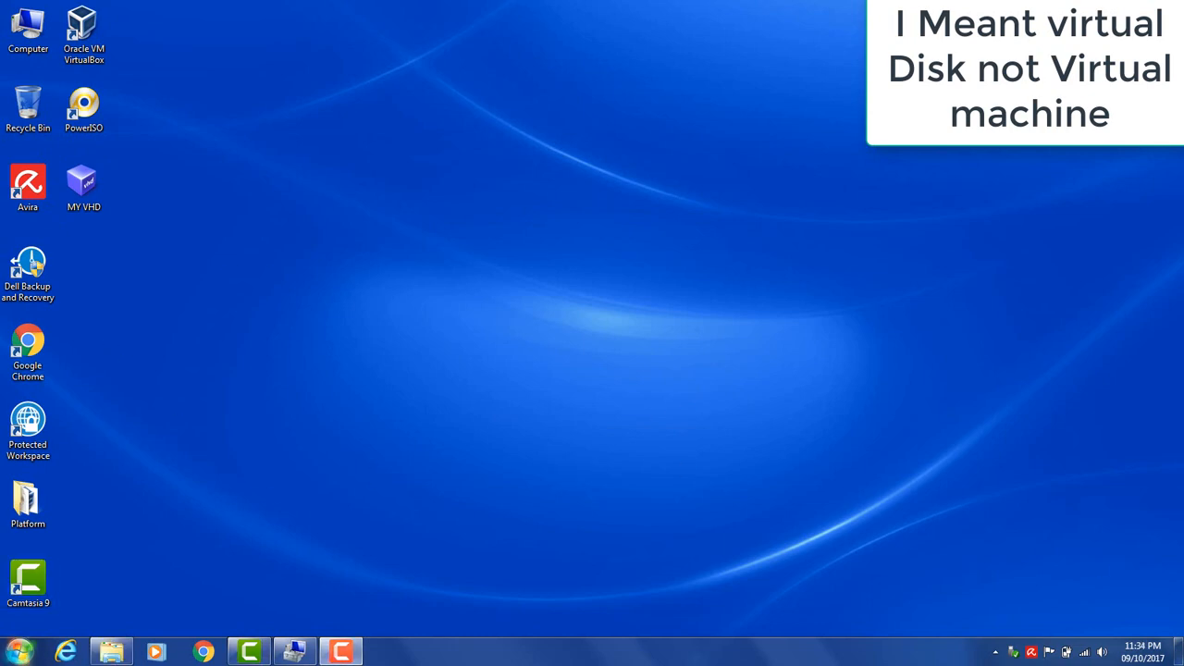
Step: View the contents of New Volume (F:) from Computer and close the window
click(19, 651)
click(292, 435)
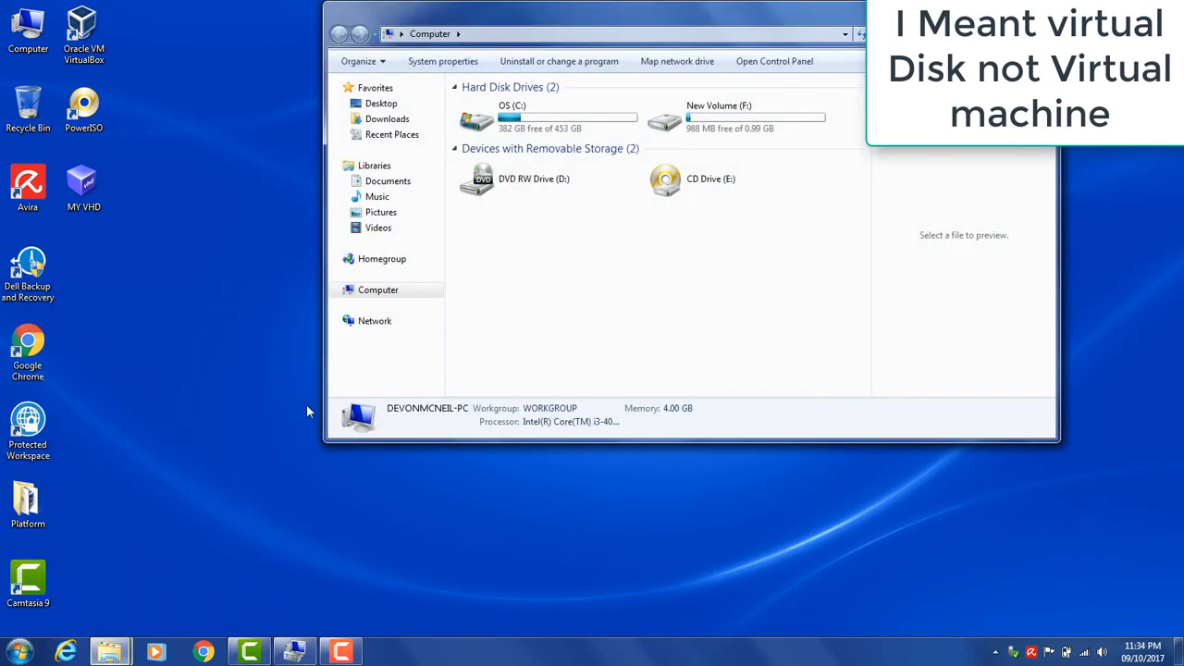
double_click(744, 125)
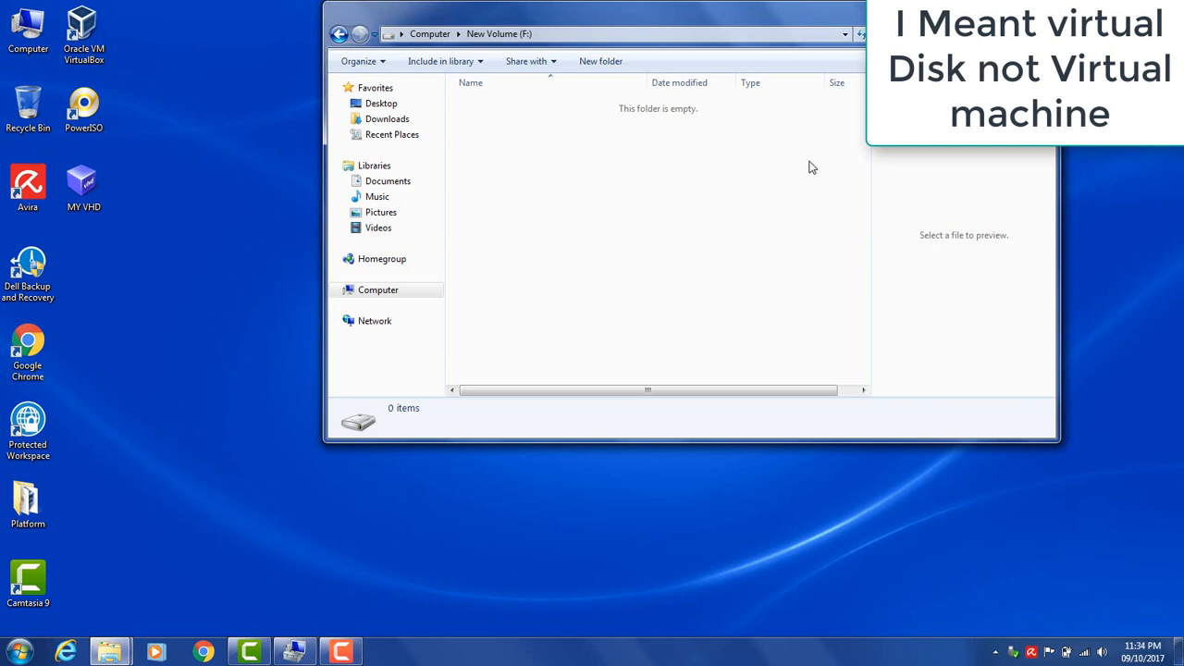
click(1037, 8)
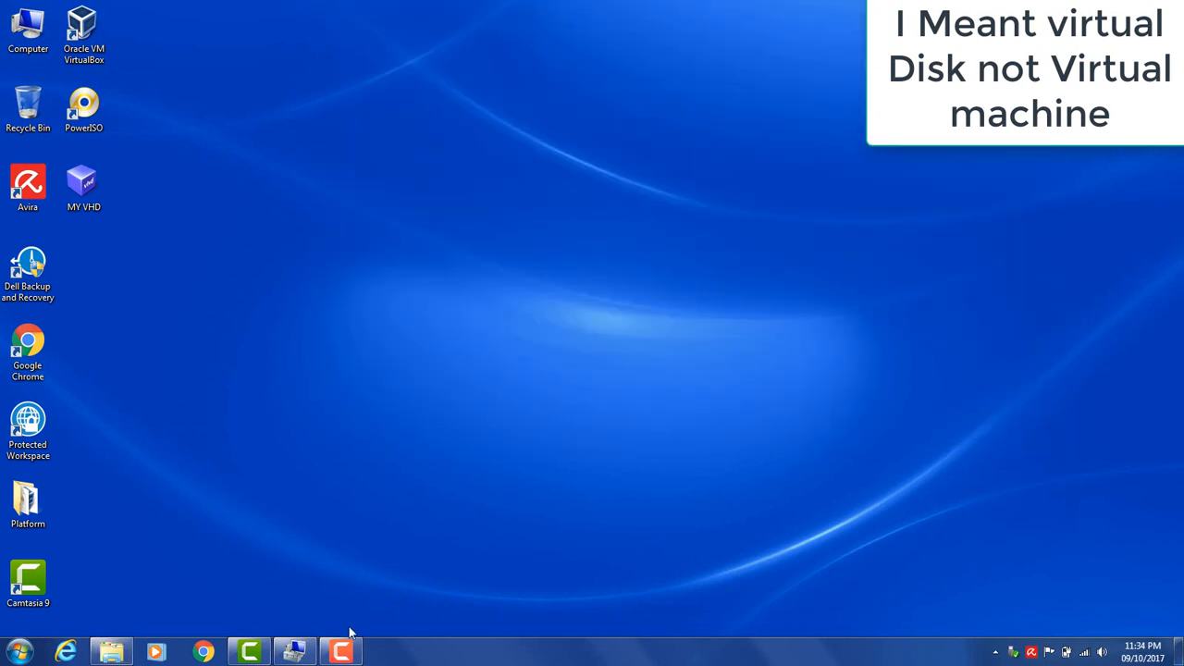
Step: Detach the Disk 1 VHD in Disk Management with its virtual hard disk file deleted, and check the desktop
click(294, 651)
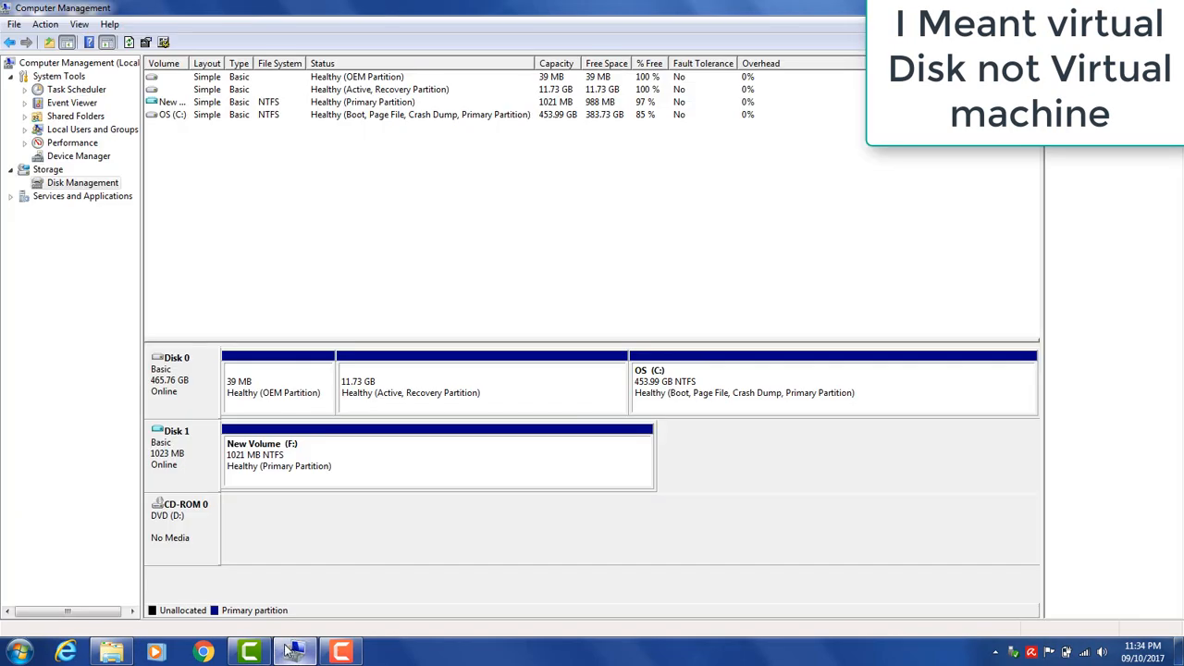
right_click(199, 481)
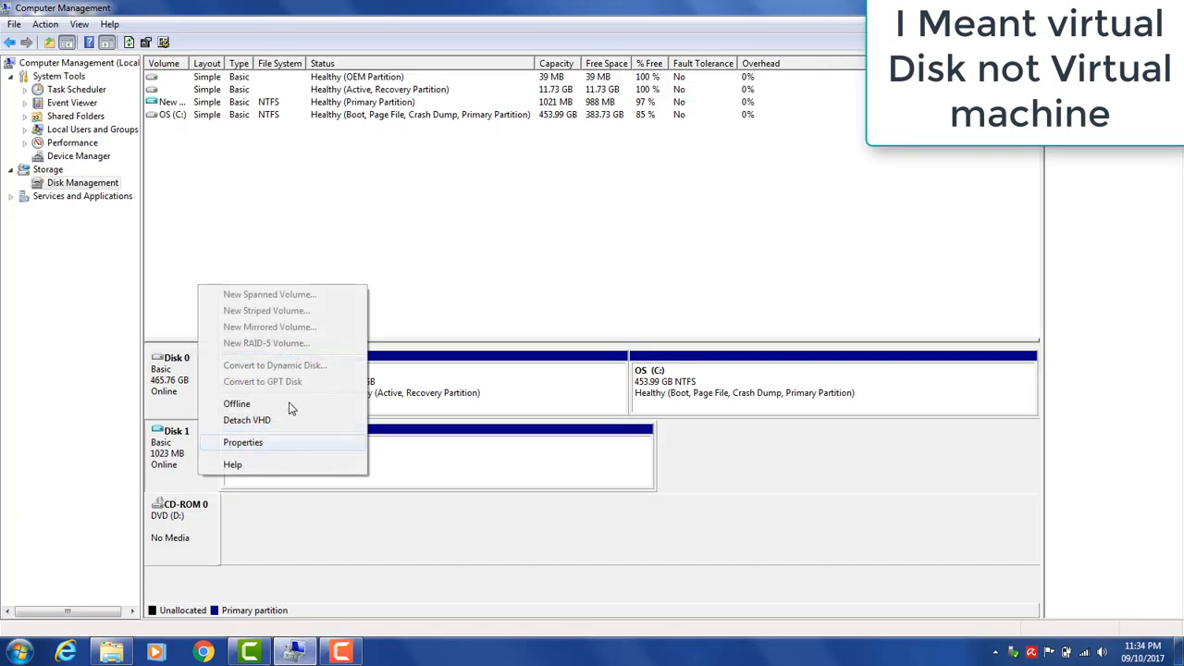
click(246, 420)
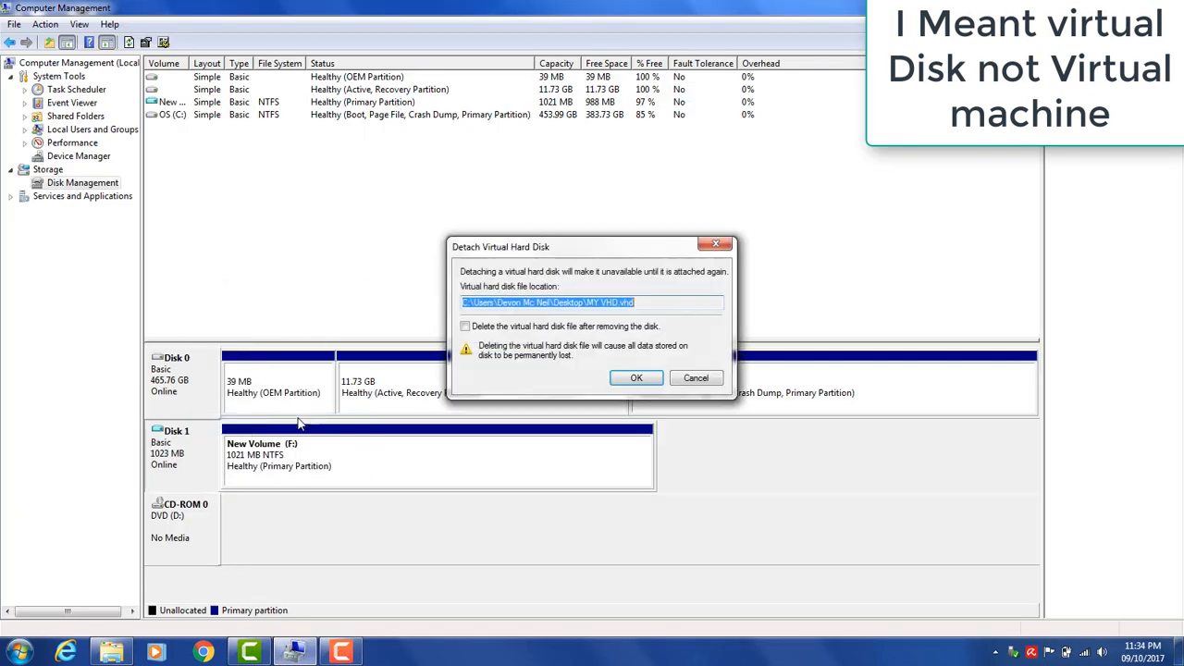
click(487, 333)
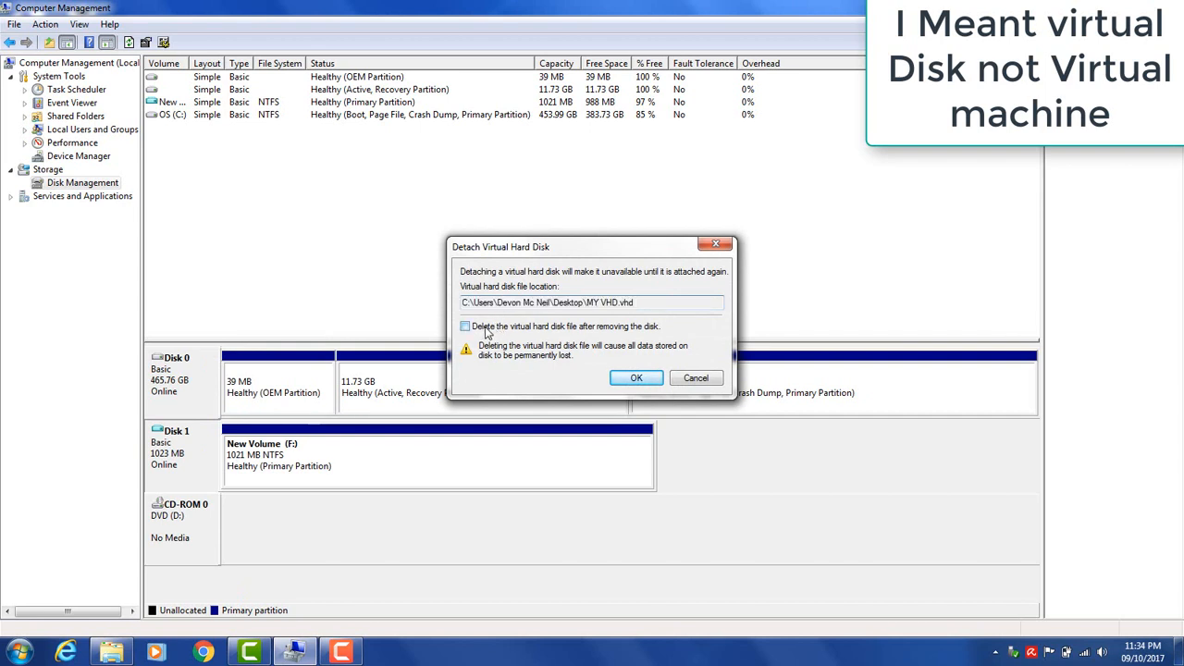
click(635, 379)
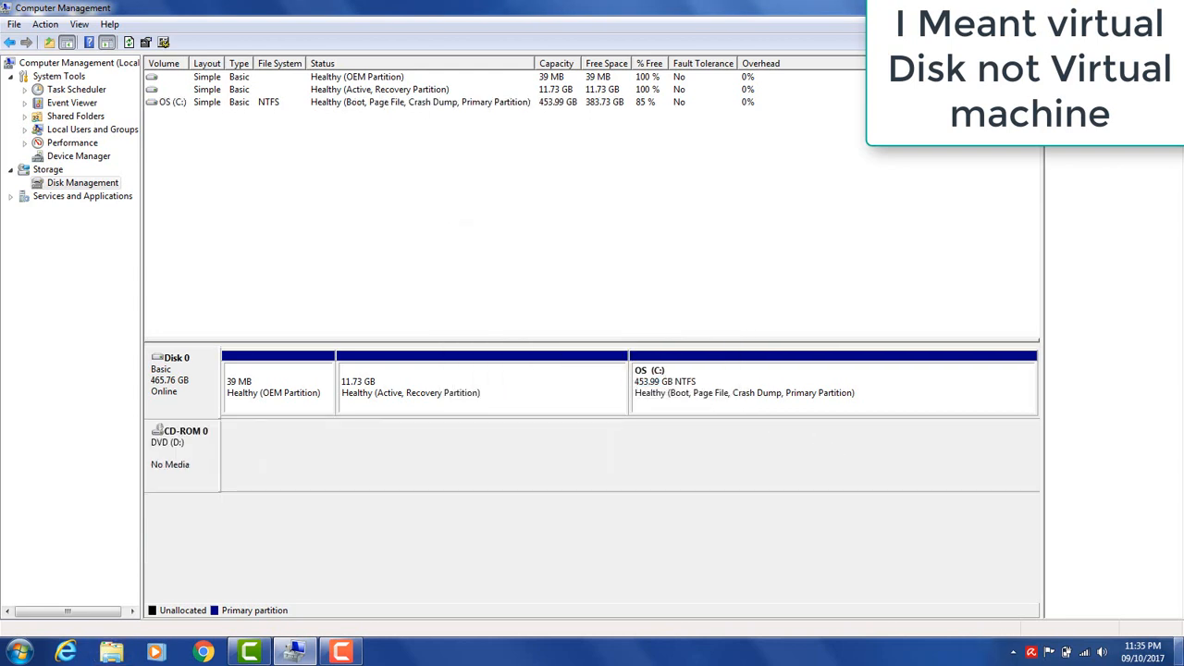
click(1179, 652)
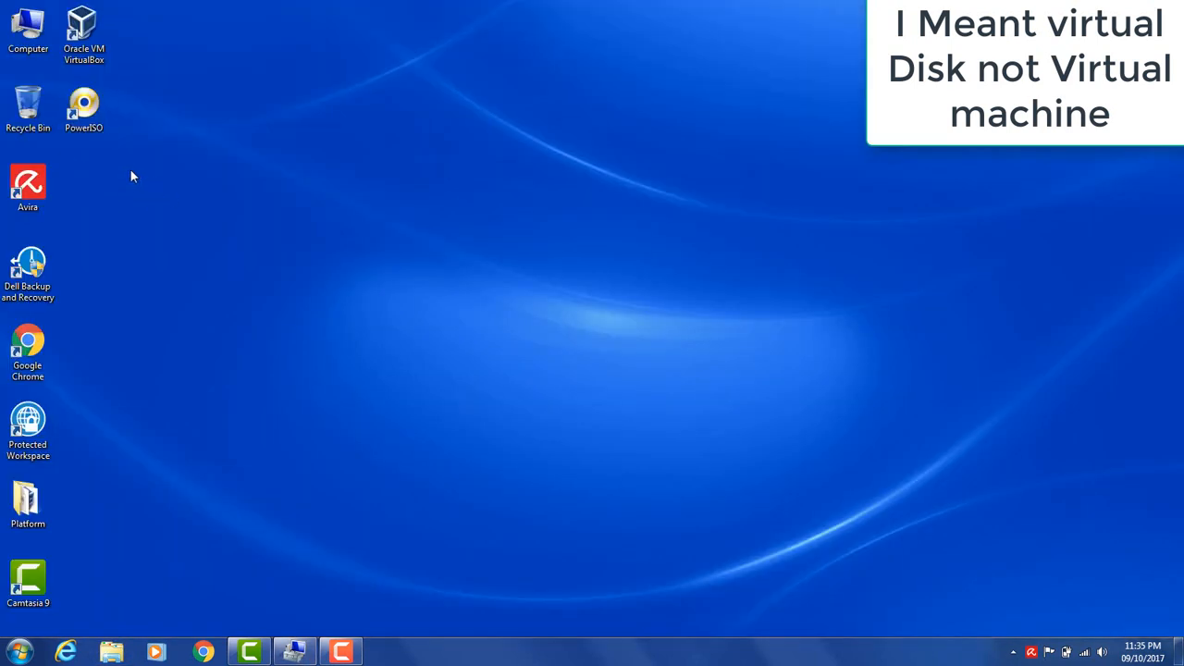